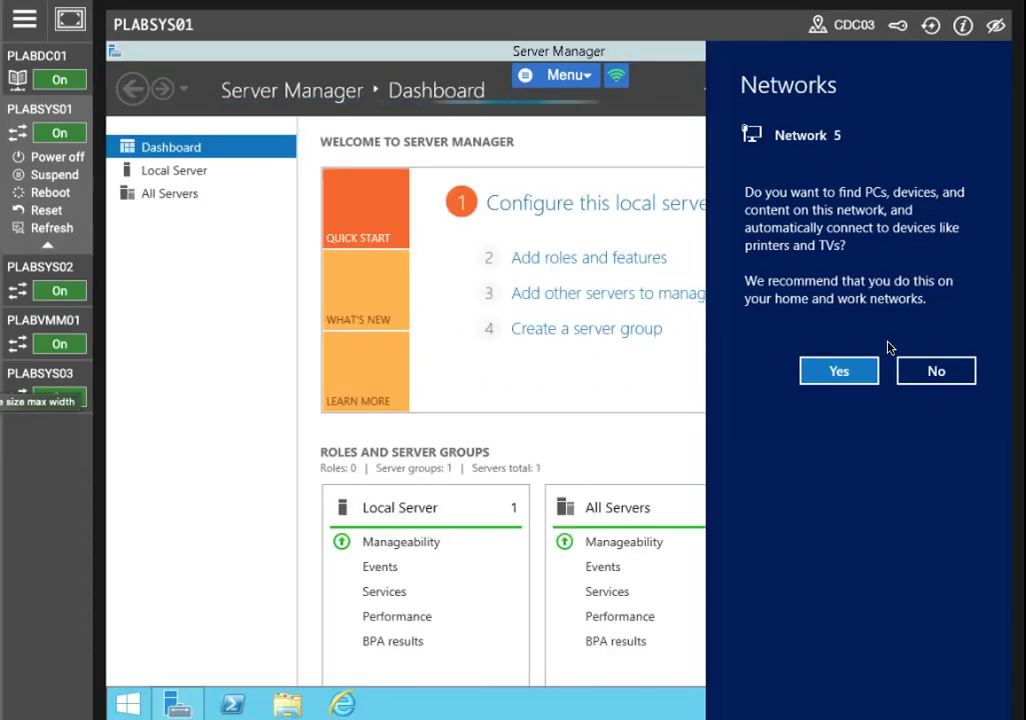
Step: Decline network discovery and open the System Center 2012 R2 Configuration Manager console from the desktop
left_click(933, 369)
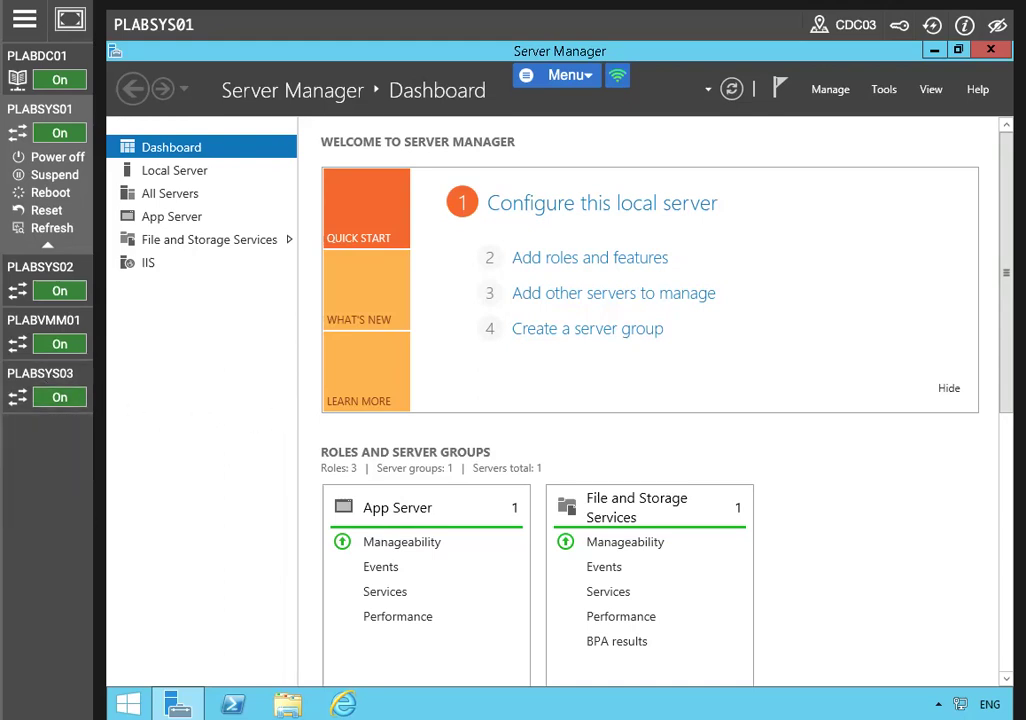
left_click(934, 49)
double_click(140, 258)
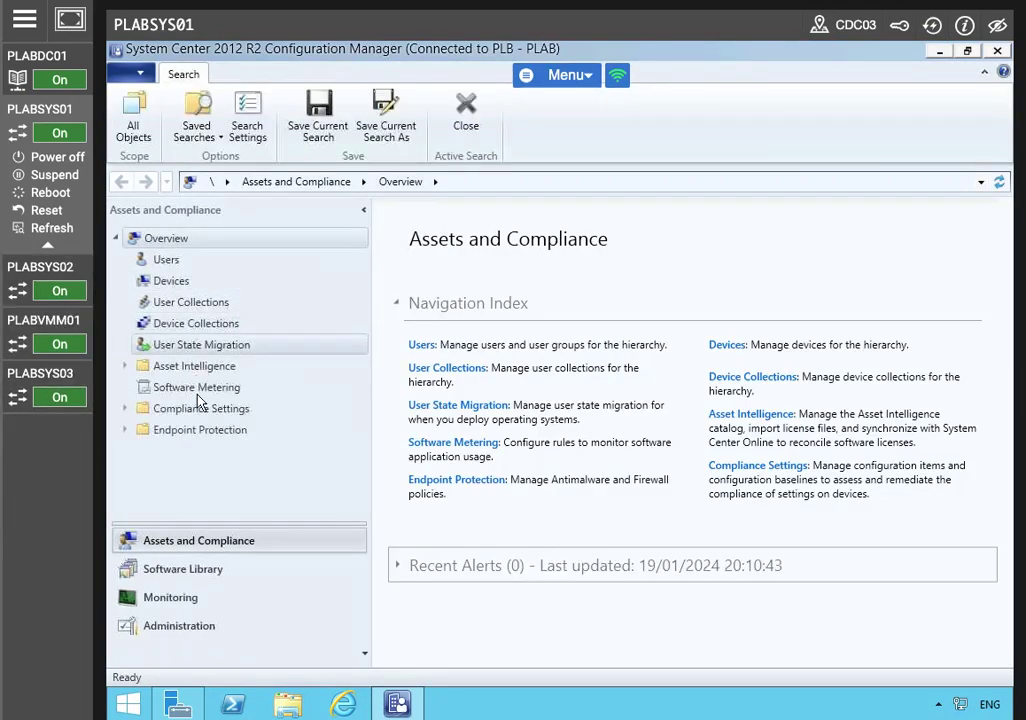
Step: Go to Security Roles under Security in the Administration workspace
left_click(181, 627)
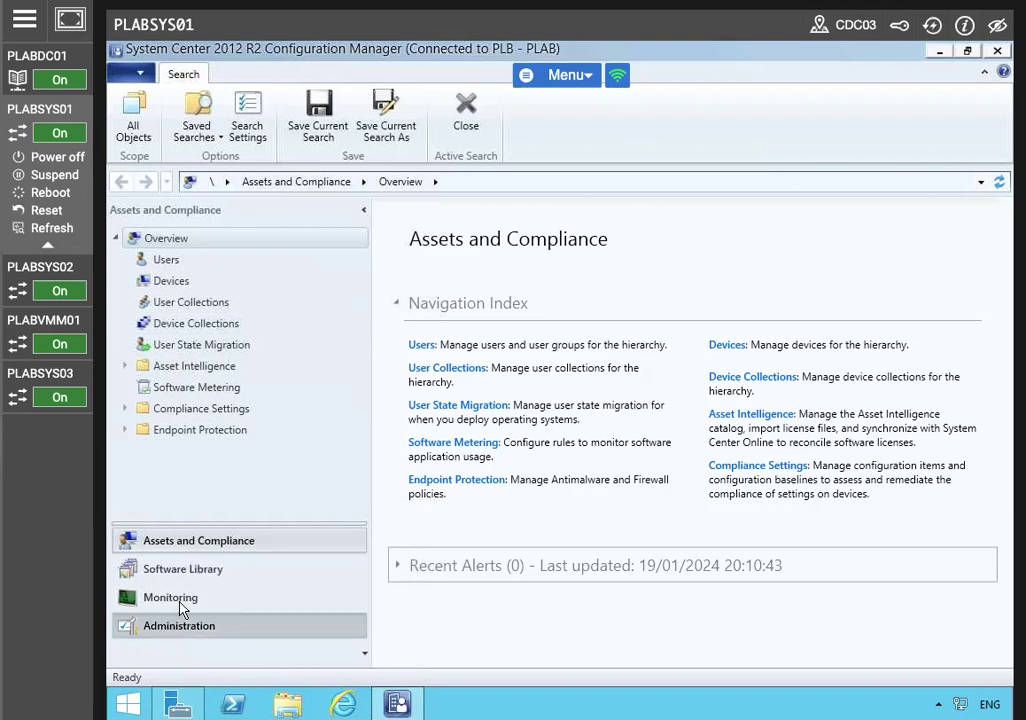
left_click(172, 346)
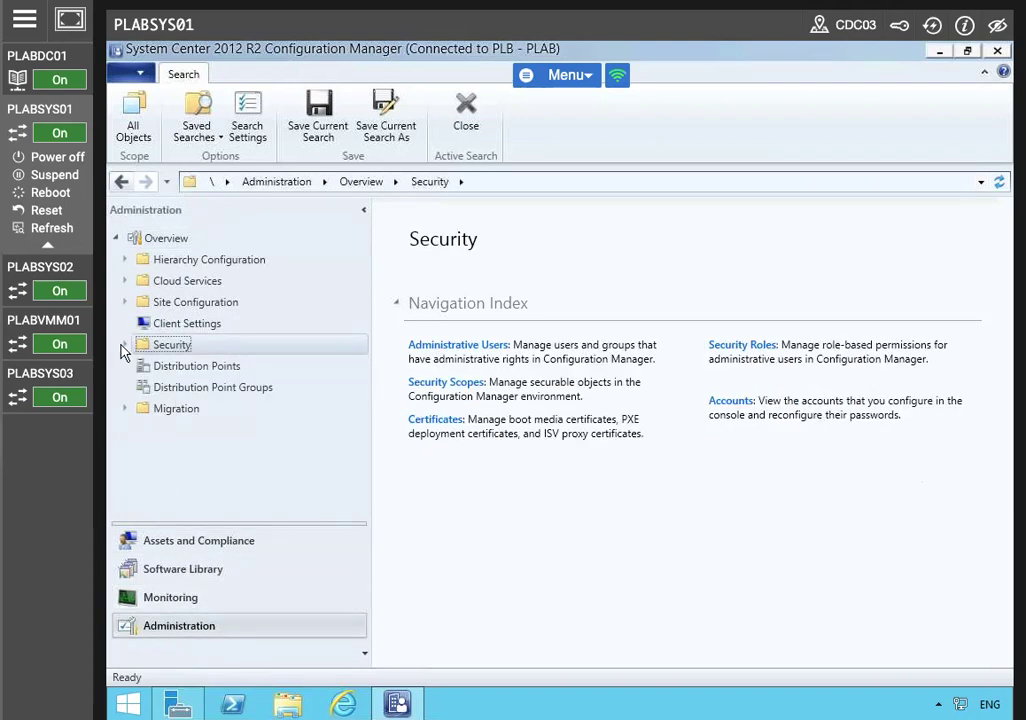
left_click(125, 345)
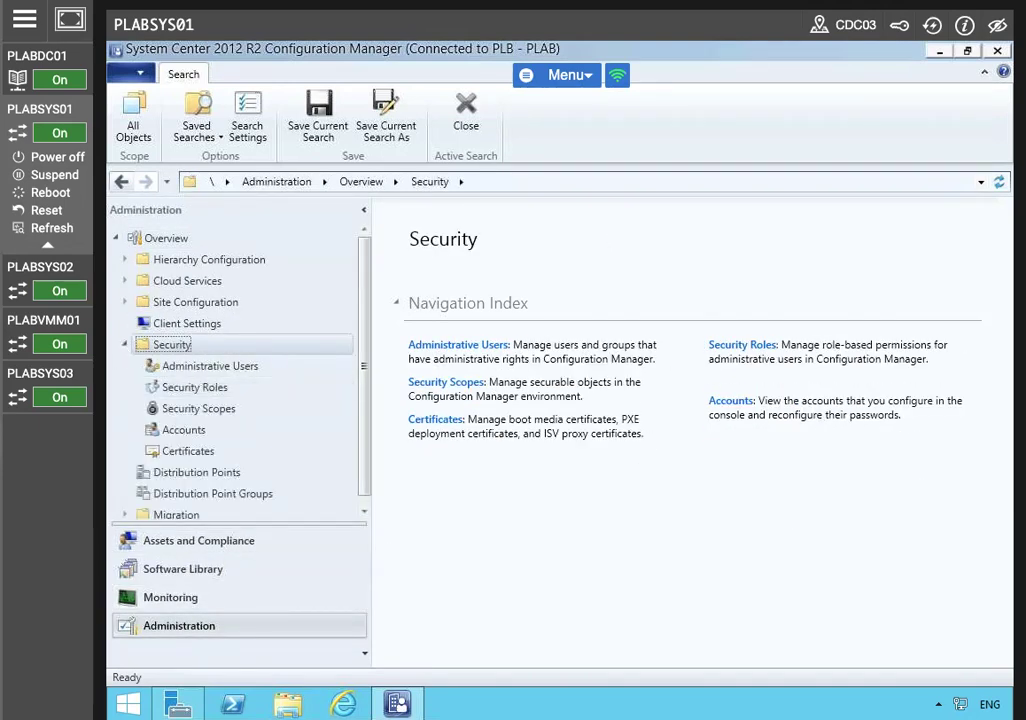
left_click(196, 390)
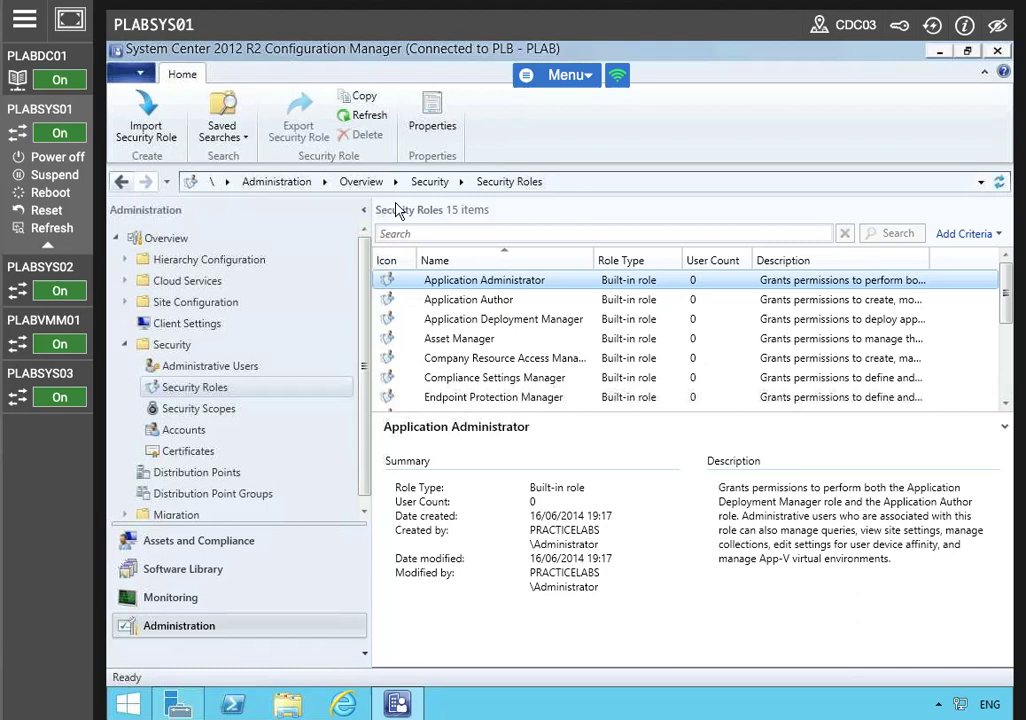
Step: Start a copy of the Application Administrator security role and name it "Test Security Role"
left_click(362, 97)
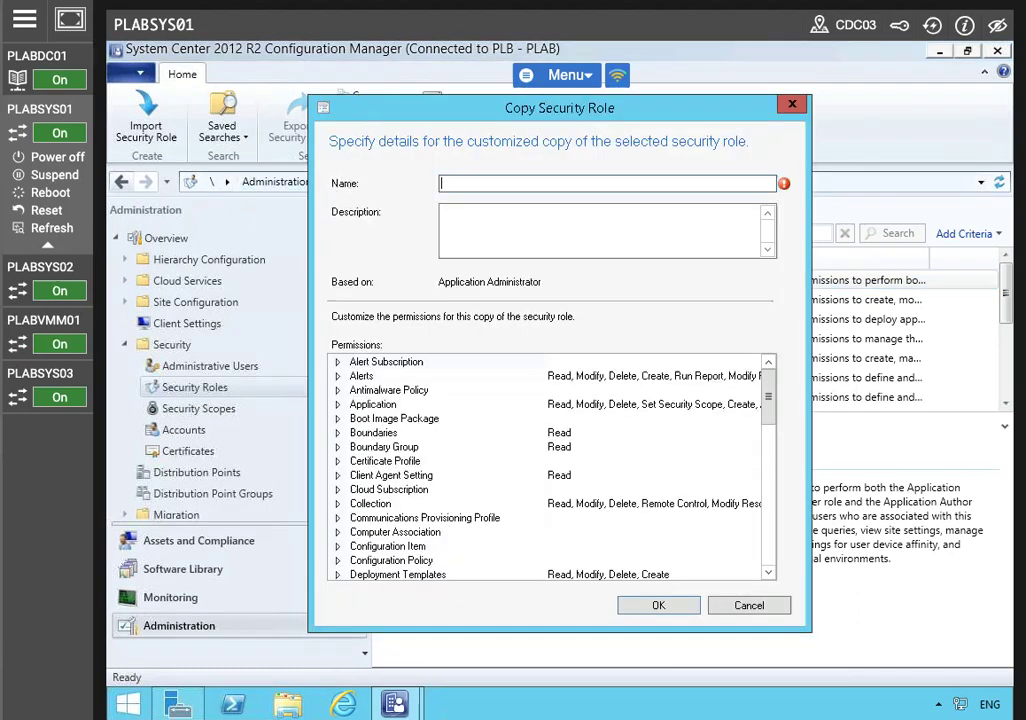
type("Te")
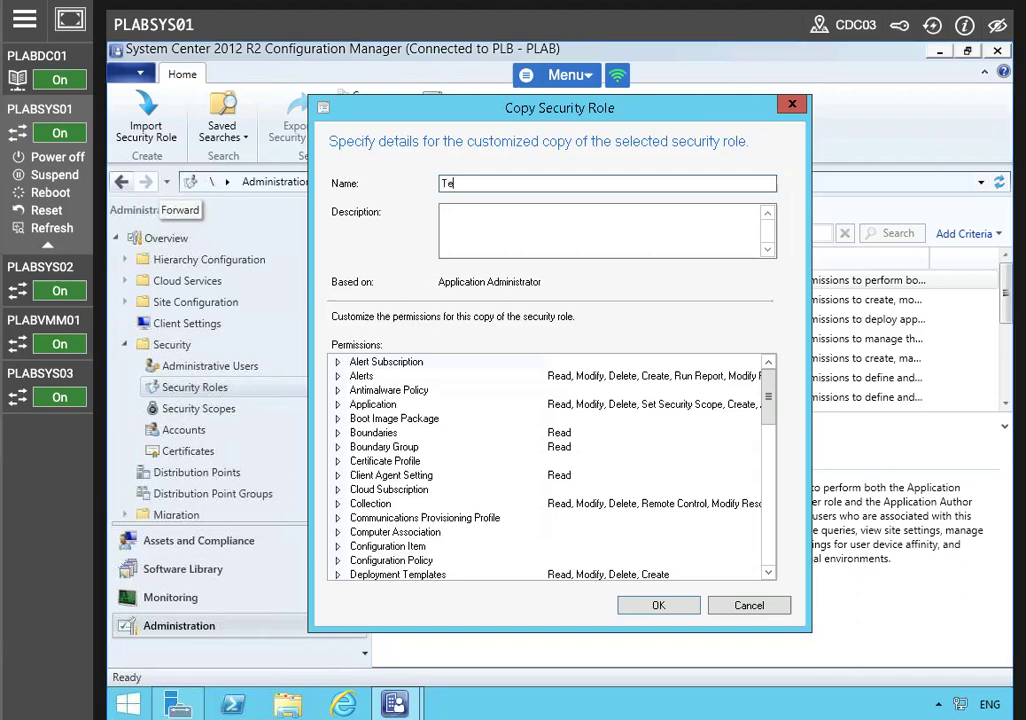
type("st Security ro")
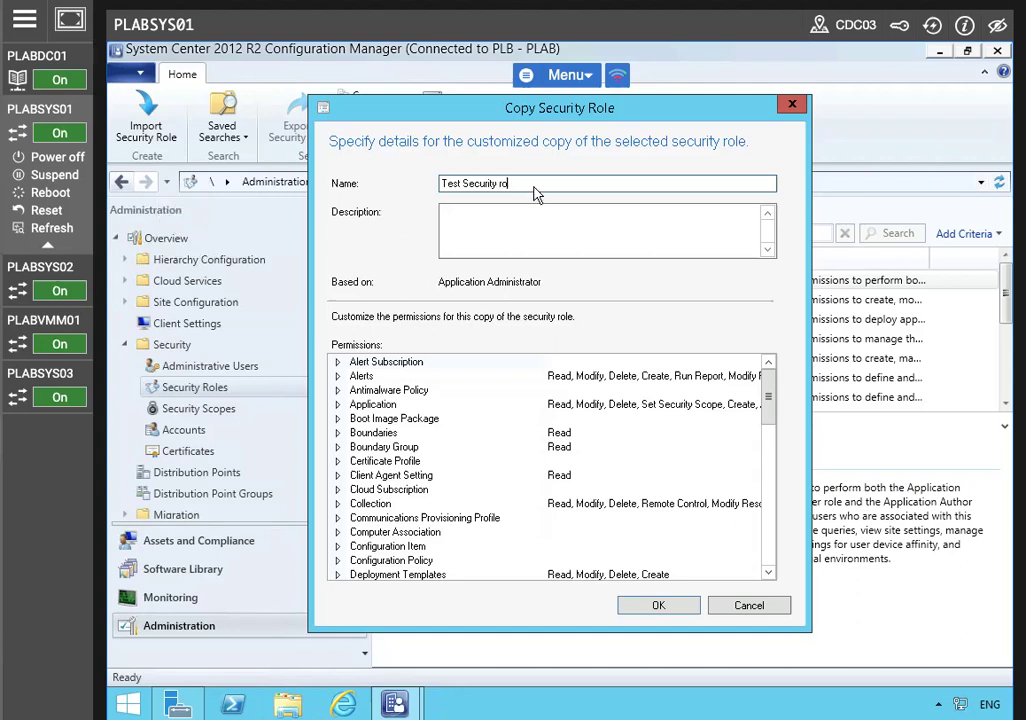
key("BackSpace")
key("BackSpace")
type("Rol")
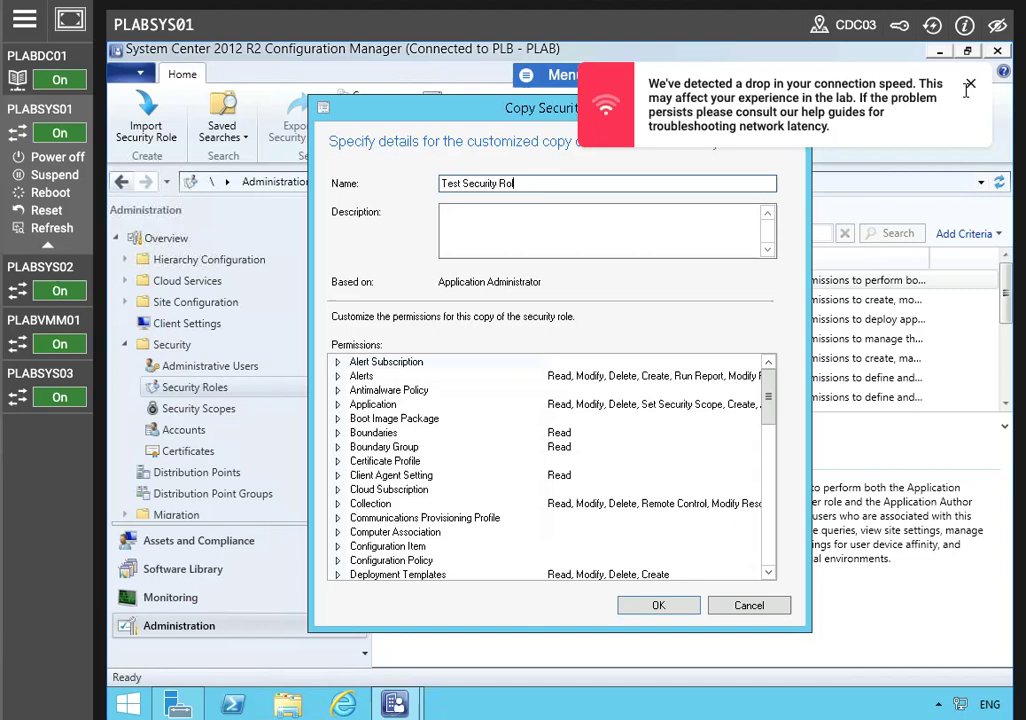
left_click(970, 84)
type("e")
key("Return")
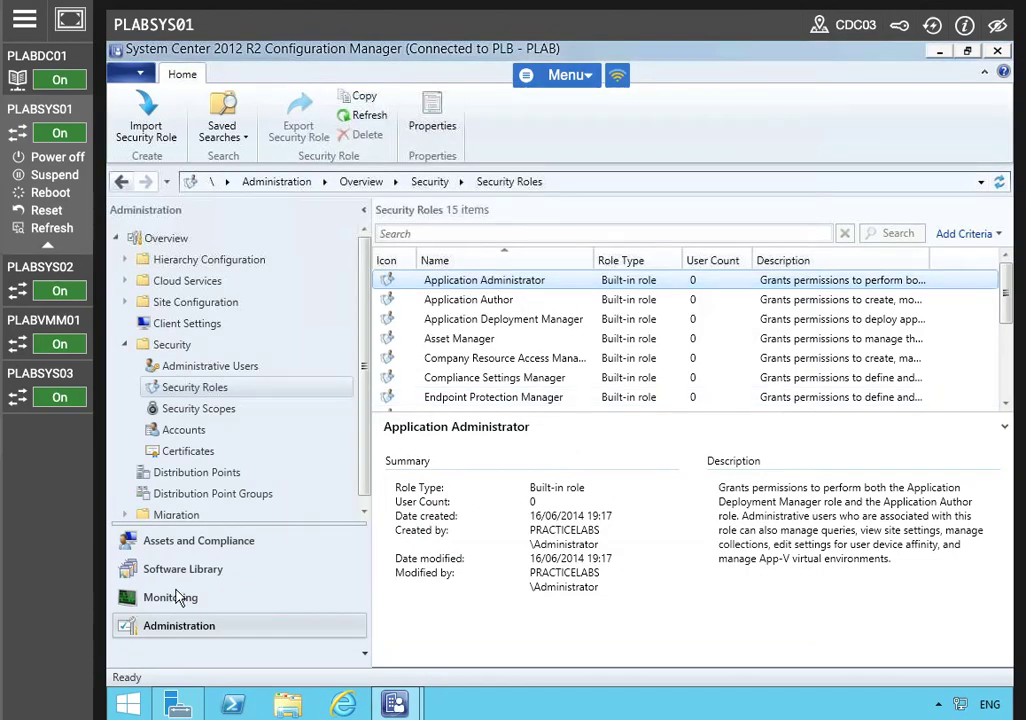
mouse_move(395, 704)
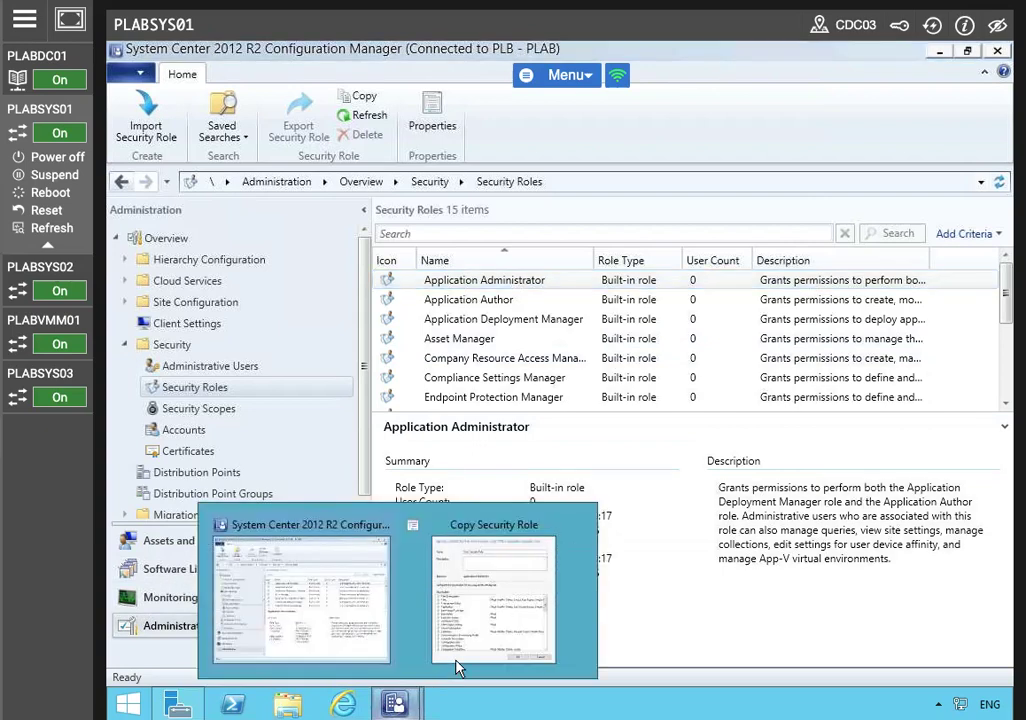
left_click(393, 488)
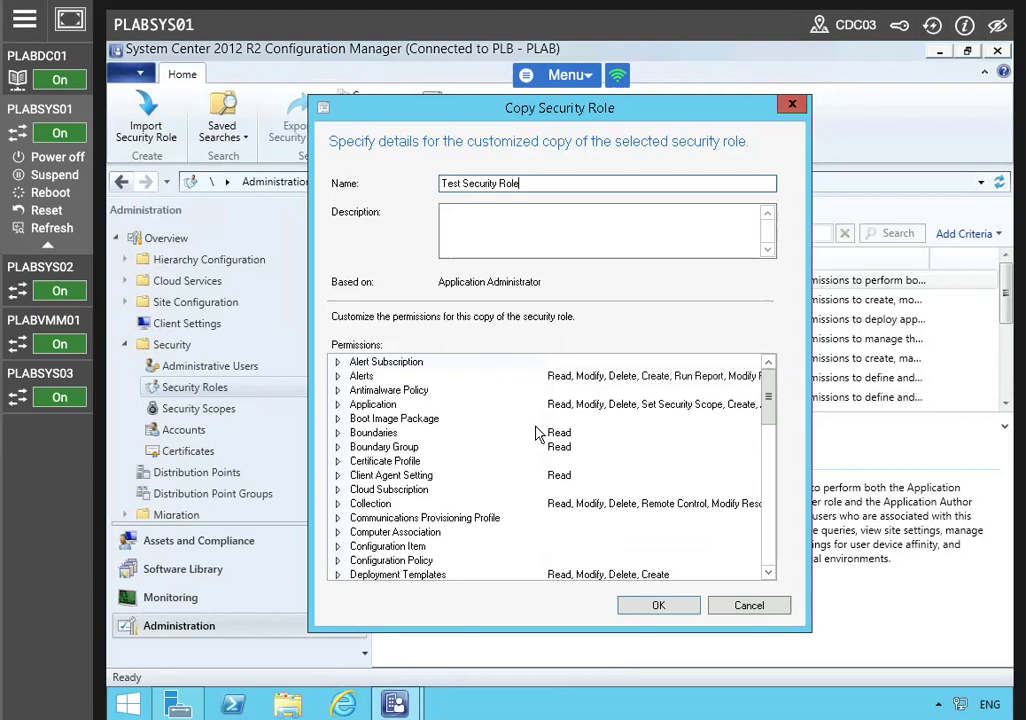
Step: Set the Create permission of Boot Image Package to Yes for the copied role
left_click(348, 419)
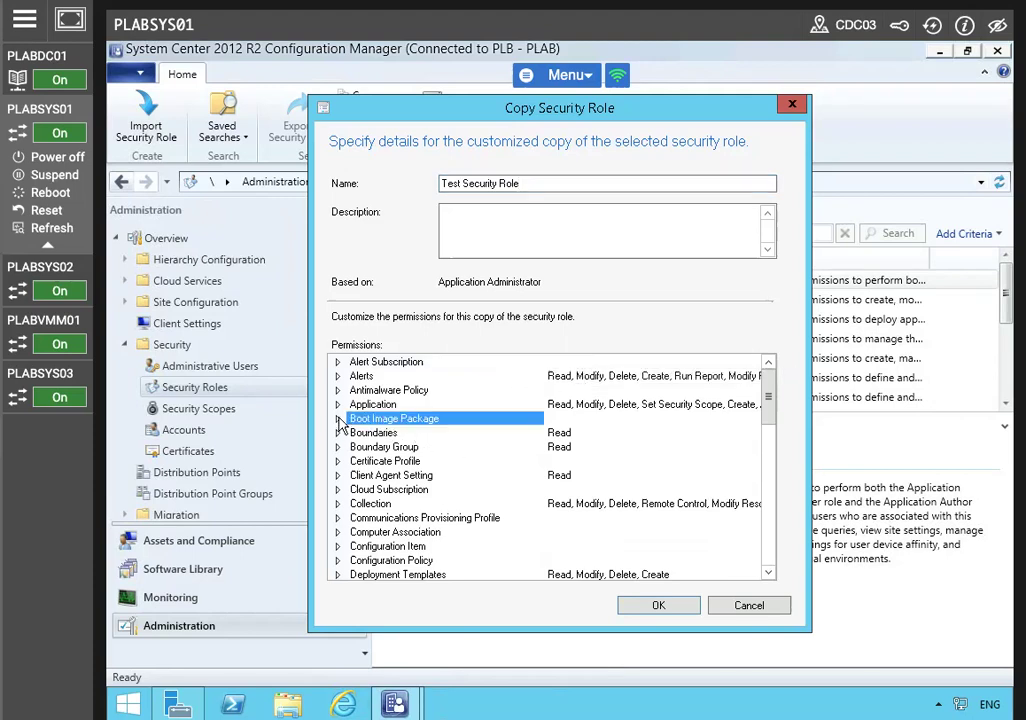
left_click(338, 419)
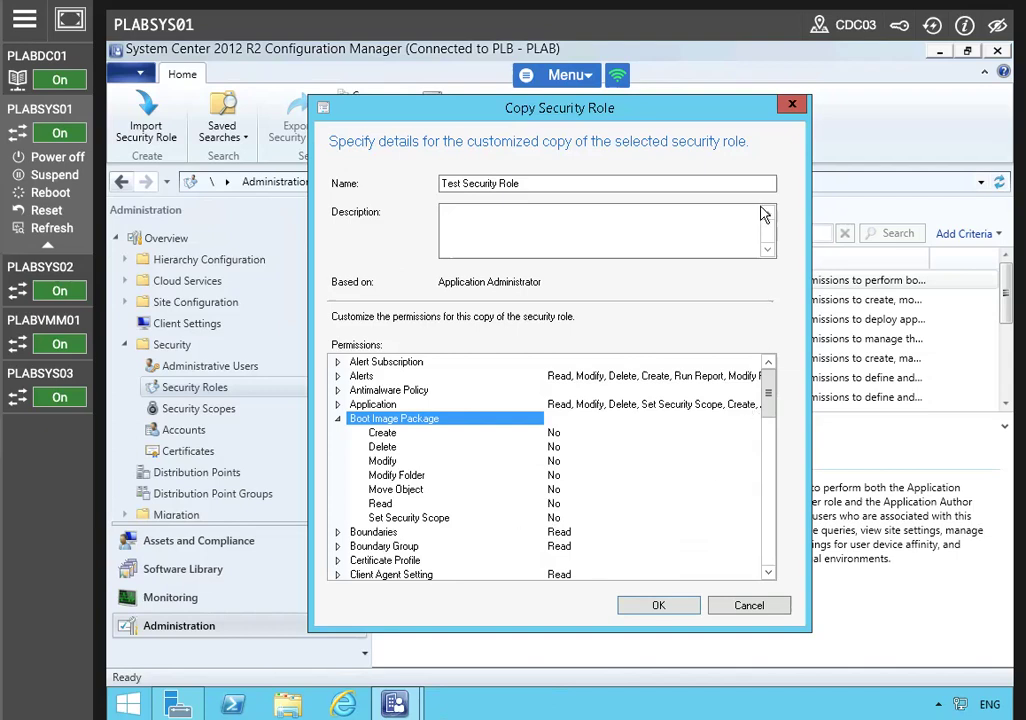
left_click(414, 435)
left_click(414, 443)
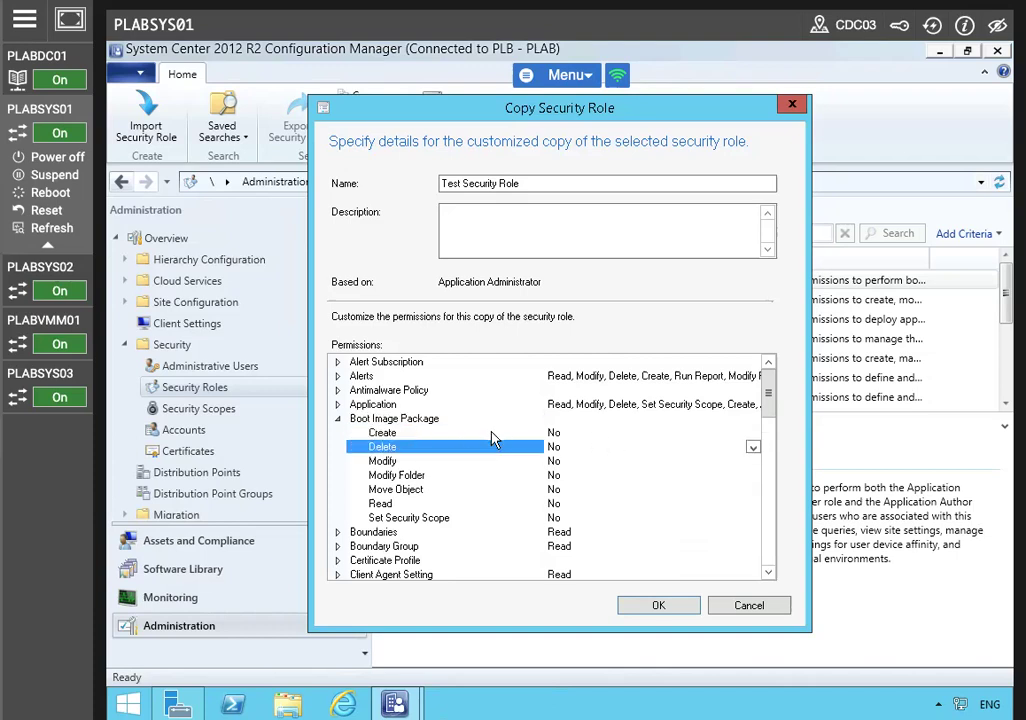
left_click(491, 432)
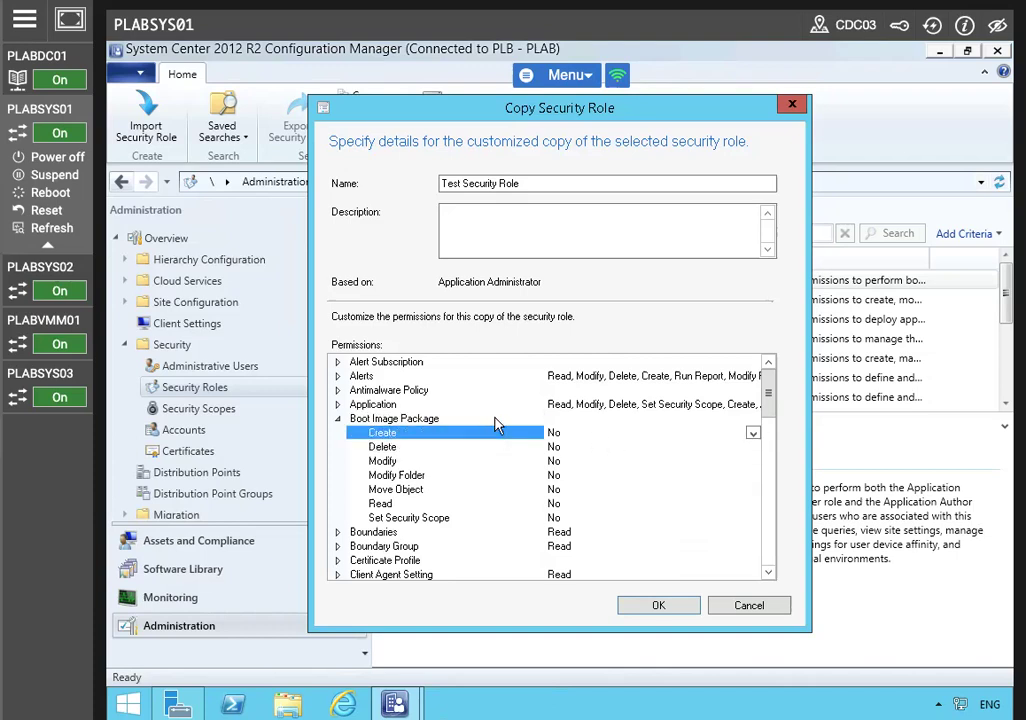
left_click(680, 418)
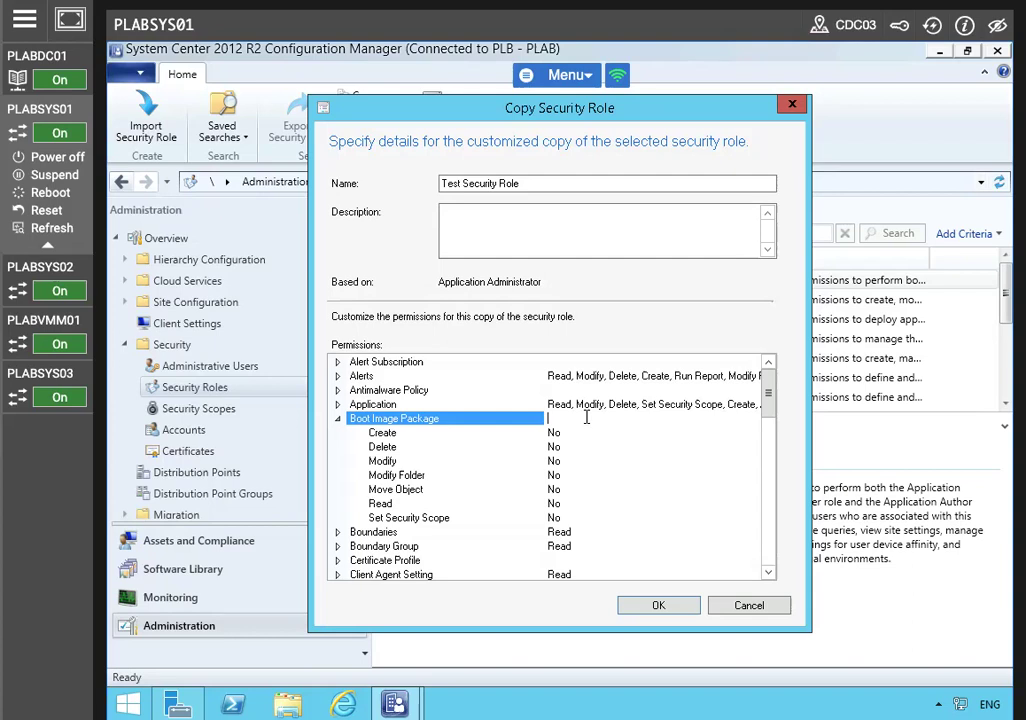
left_click(648, 447)
left_click(641, 432)
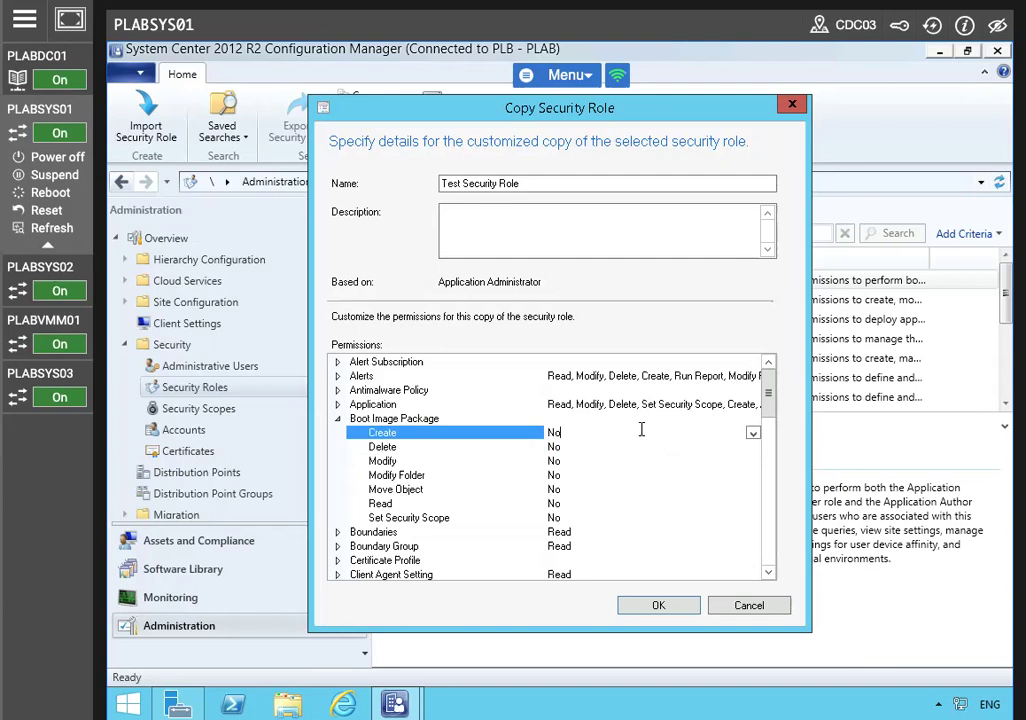
left_click(753, 433)
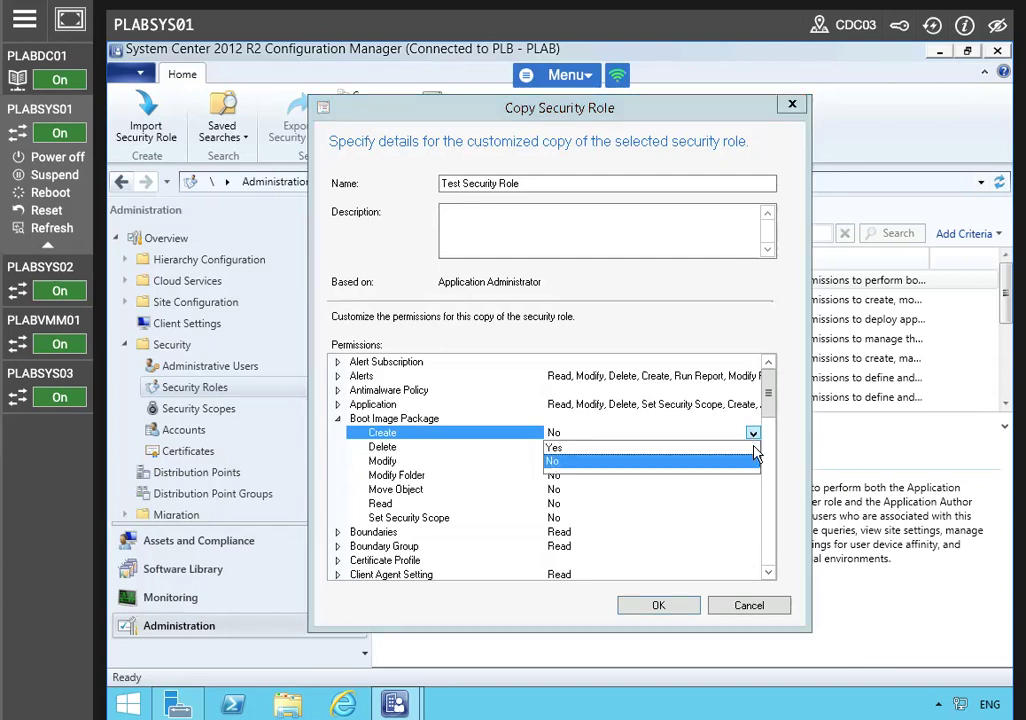
left_click(604, 444)
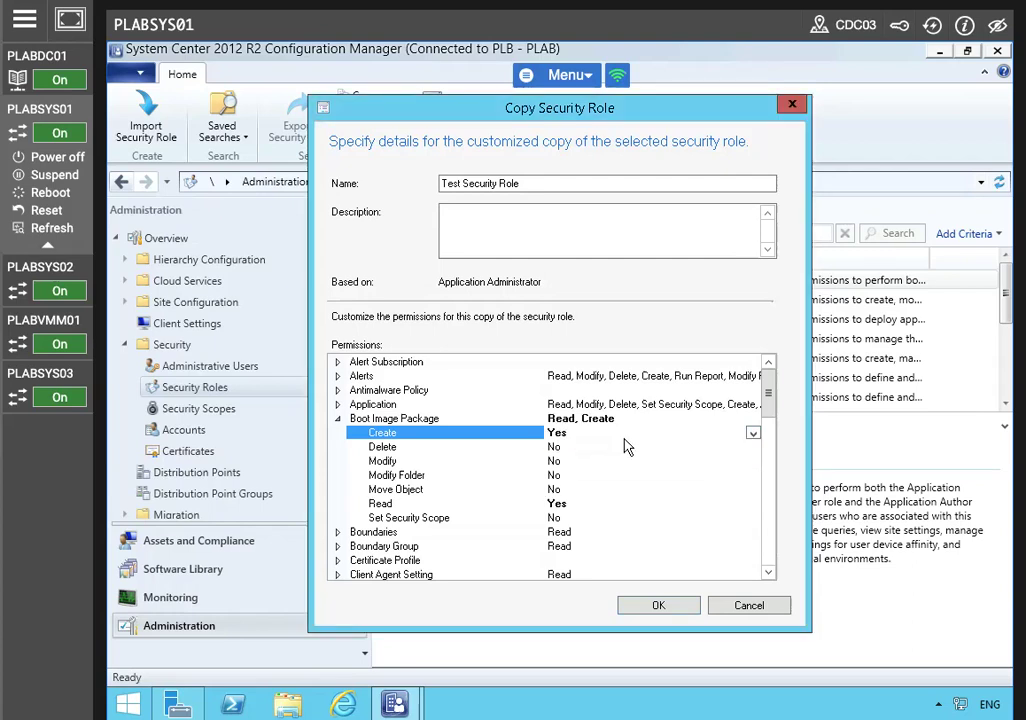
Step: Set the Set Security Scope permission of Boot Image Package to Yes and save the new role
left_click(602, 446)
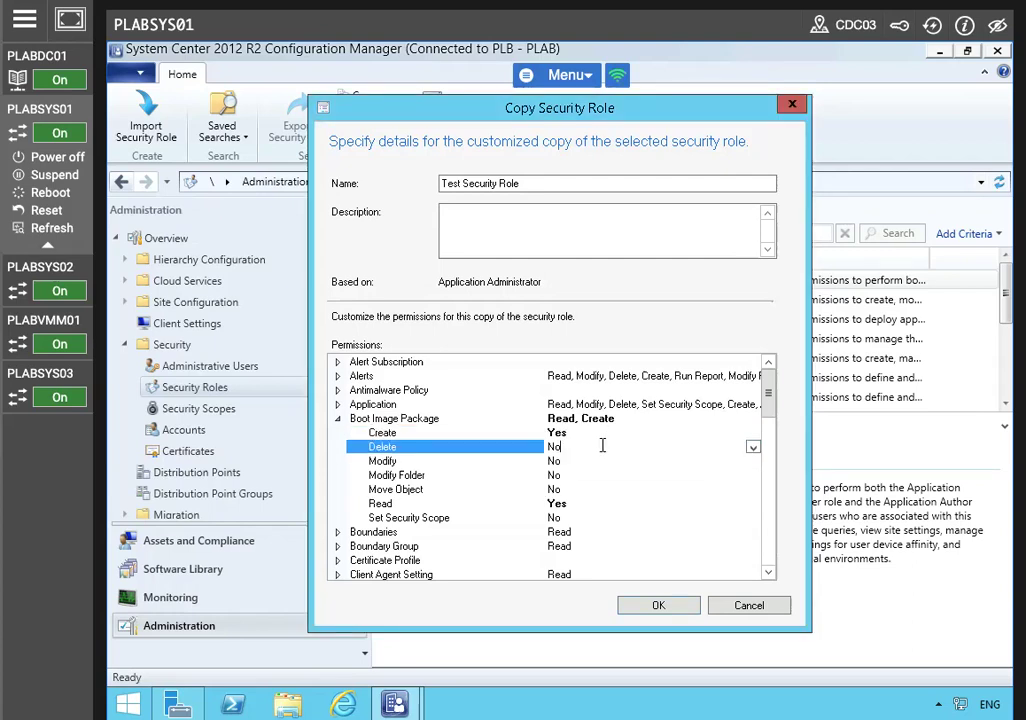
left_click(677, 475)
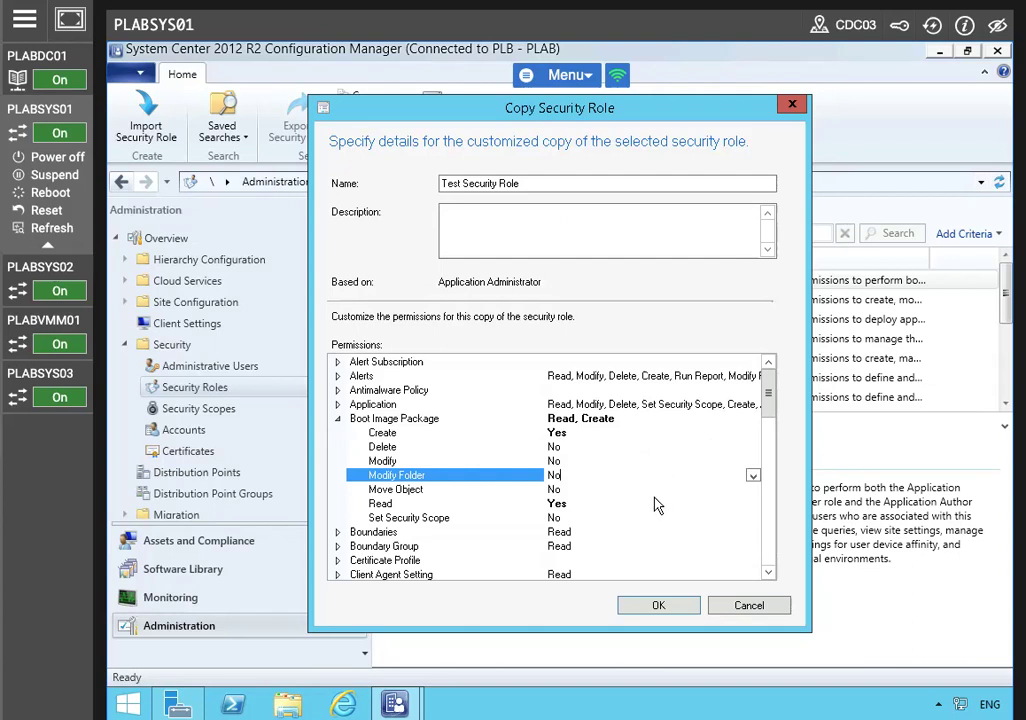
left_click(635, 514)
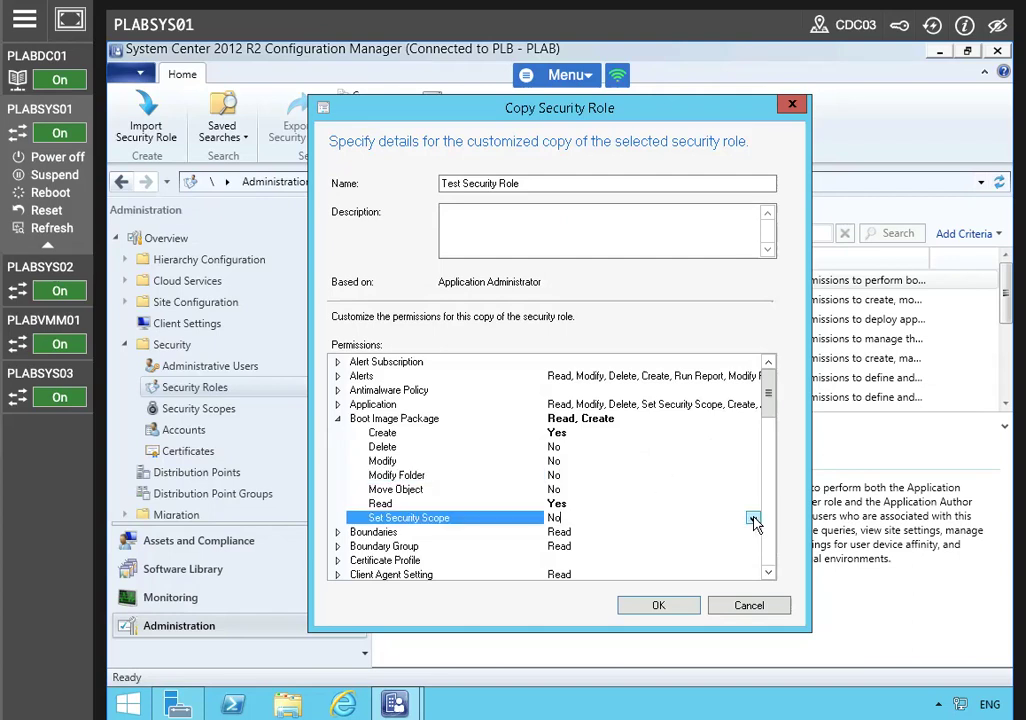
left_click(754, 520)
left_click(573, 532)
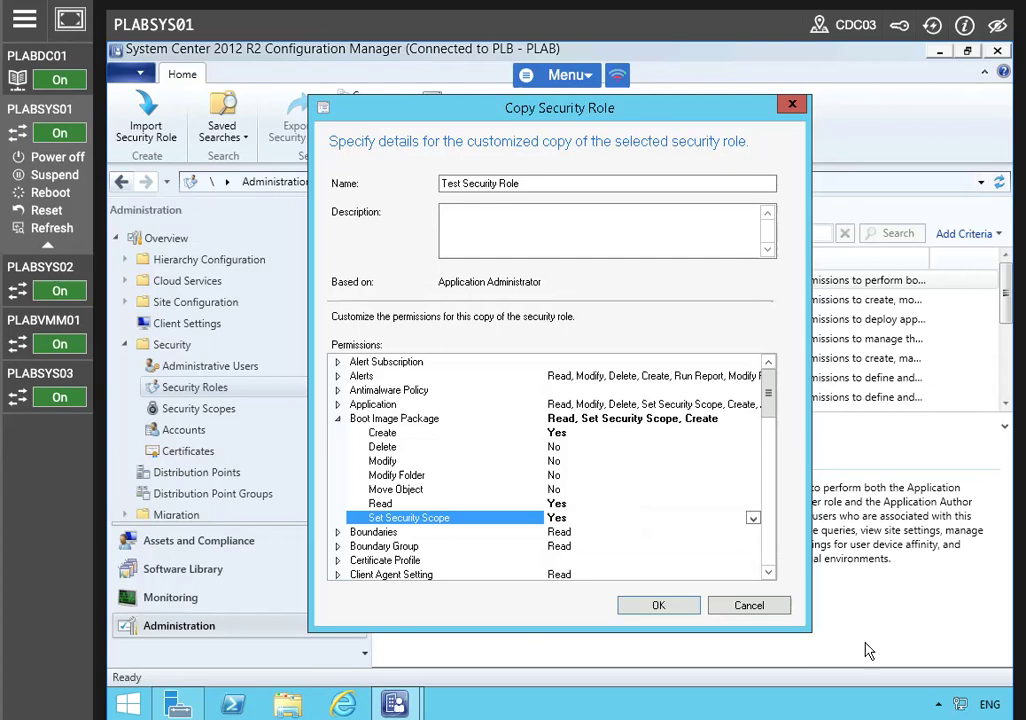
left_click(661, 603)
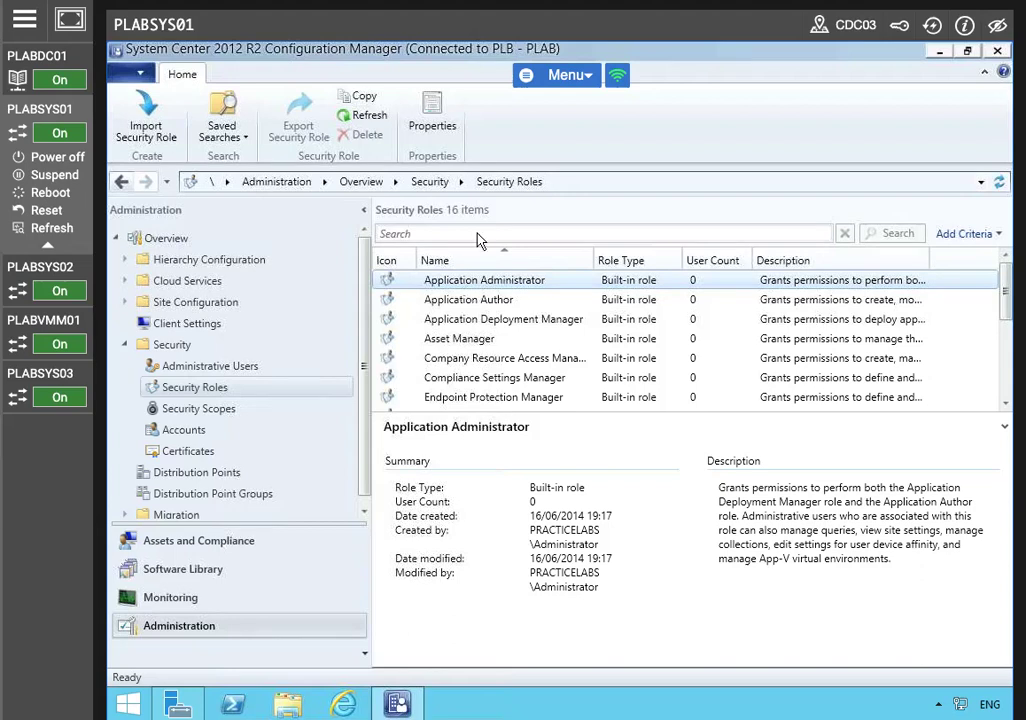
Step: Find Test Security Role in the security roles list and show its details
scroll(780, 330, "down", 2)
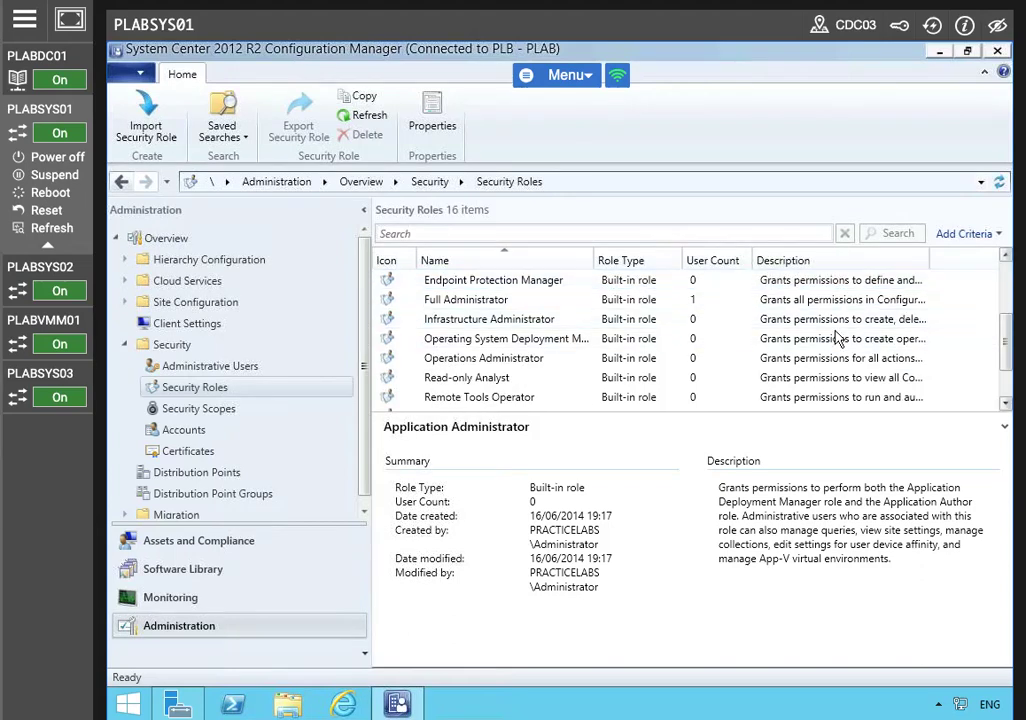
scroll(830, 338, "down", 1)
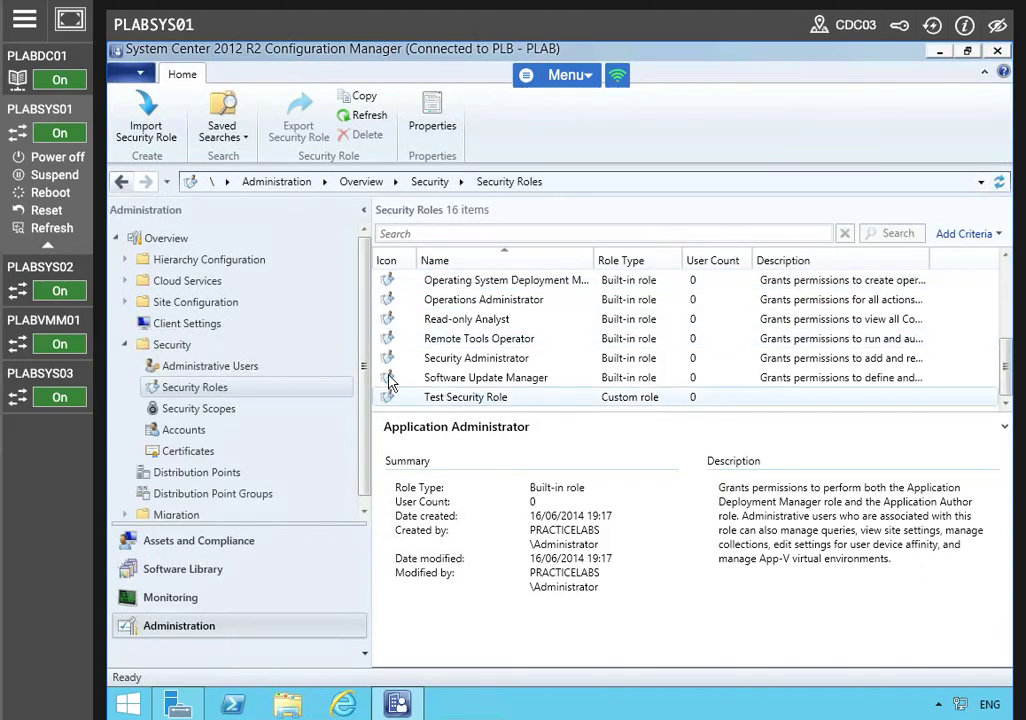
left_click(479, 395)
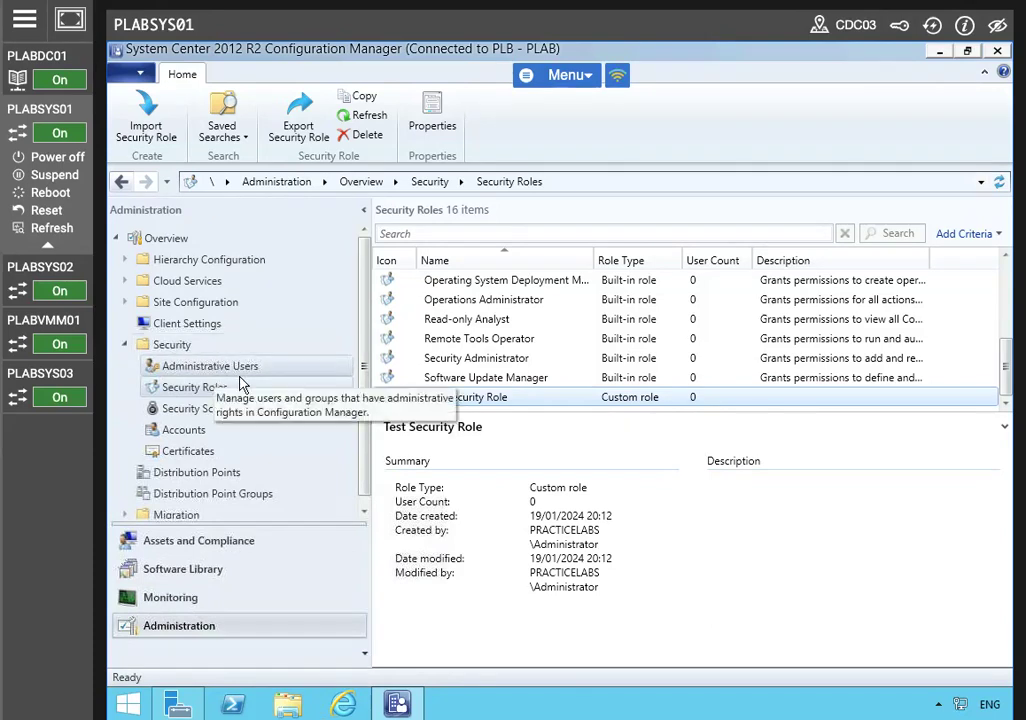
Step: Start adding an administrative user and choose the domain account matching "Test" from PRACTICELABS.COM
left_click(205, 367)
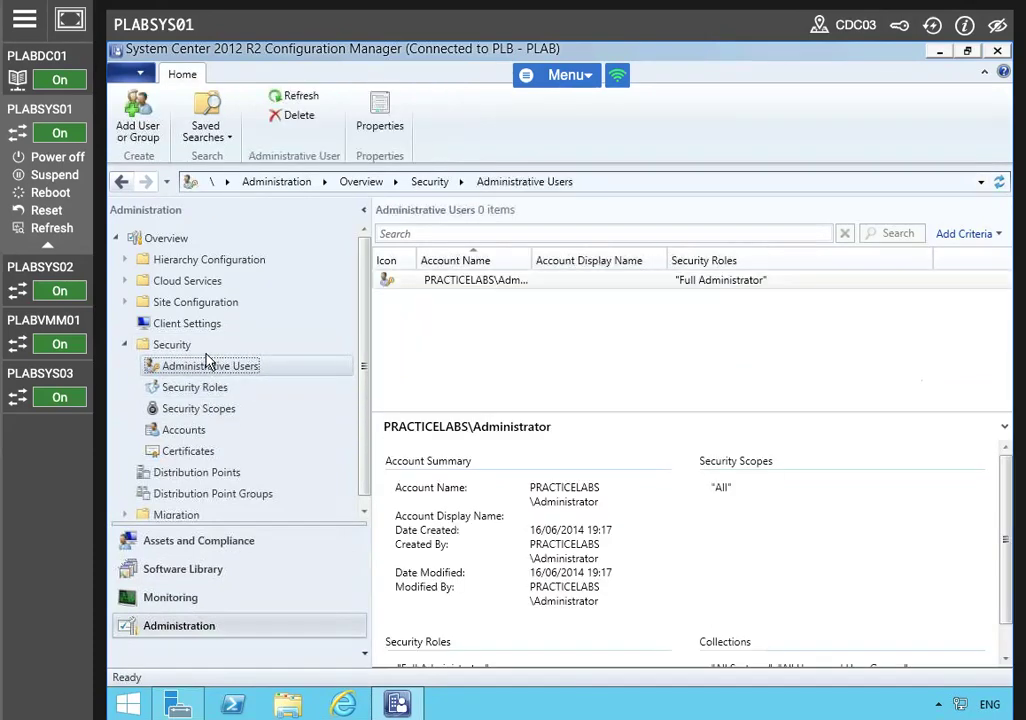
left_click(145, 118)
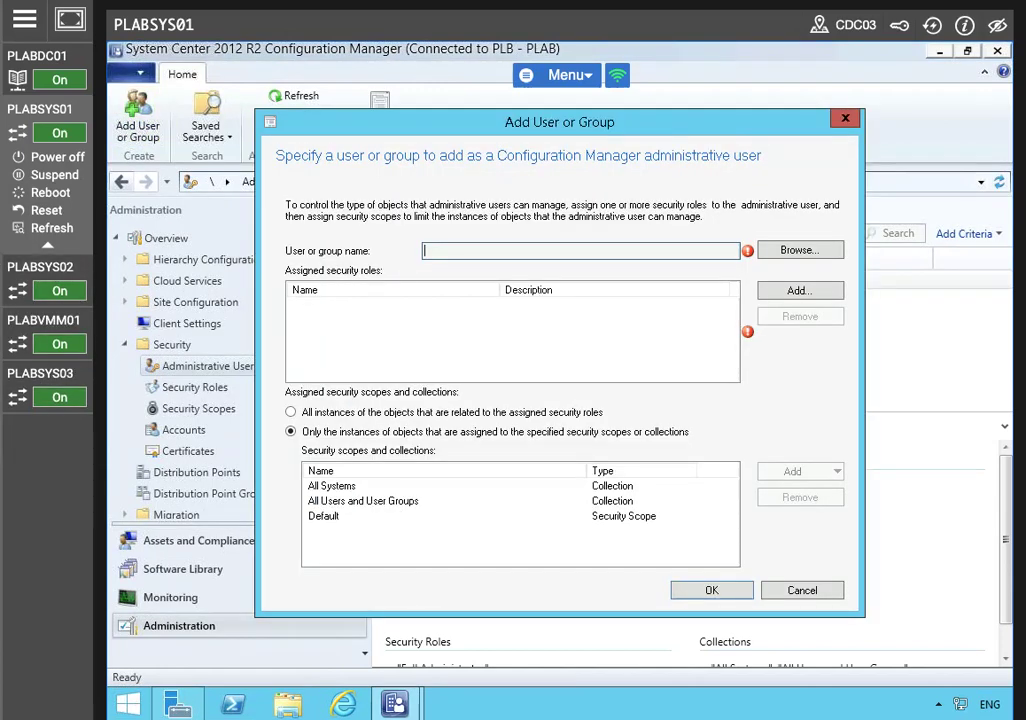
left_click(803, 249)
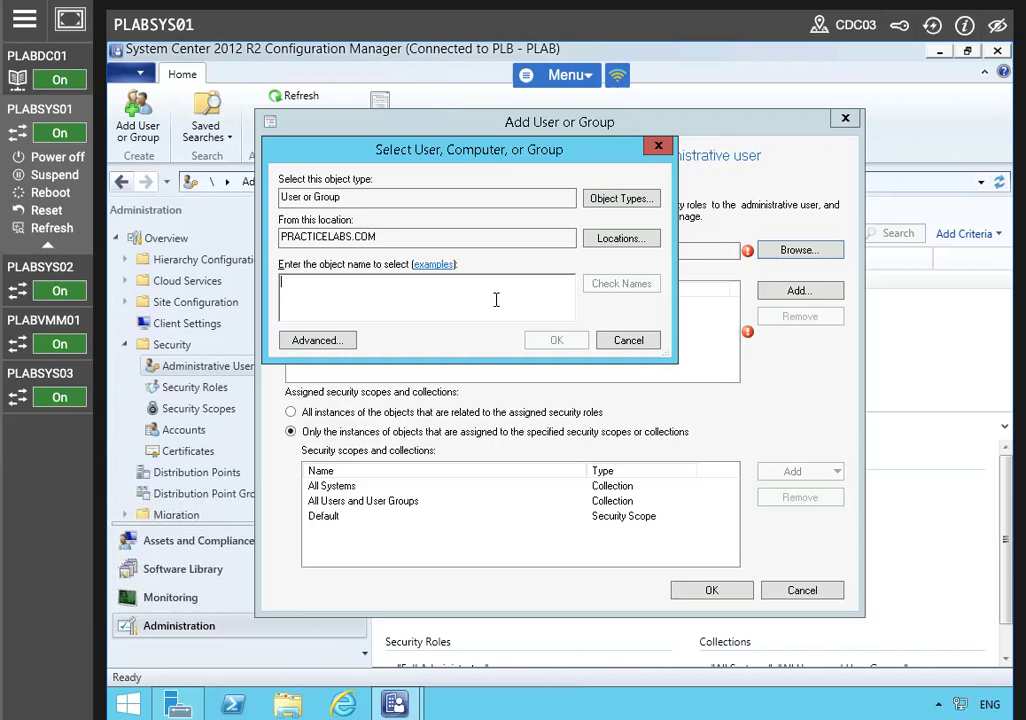
type("Test")
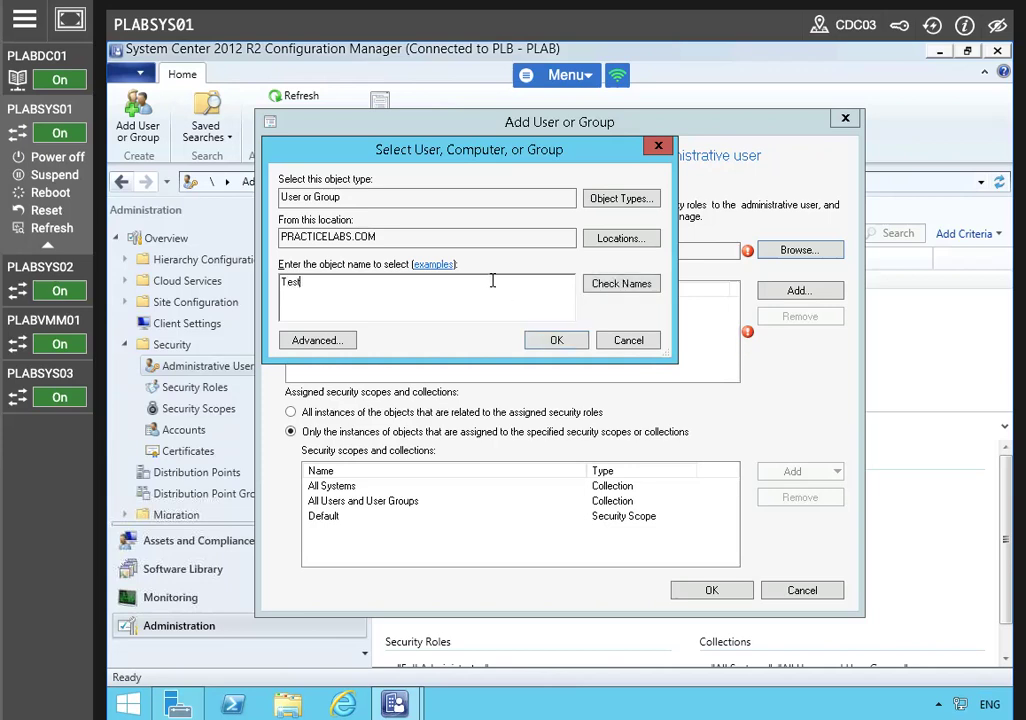
left_click(602, 286)
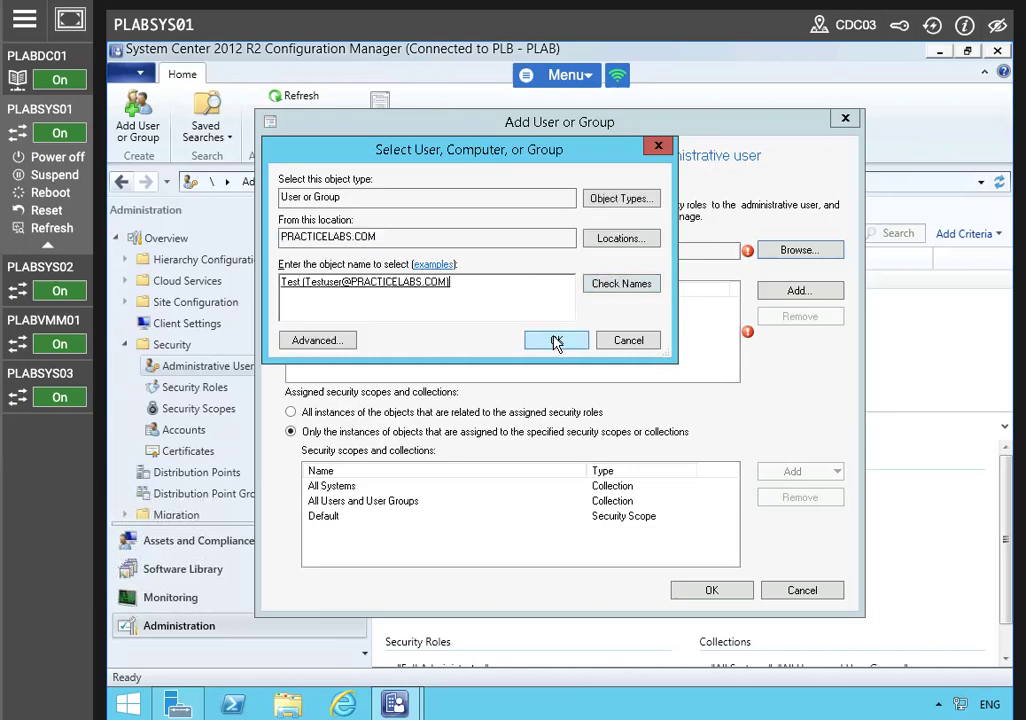
left_click(556, 342)
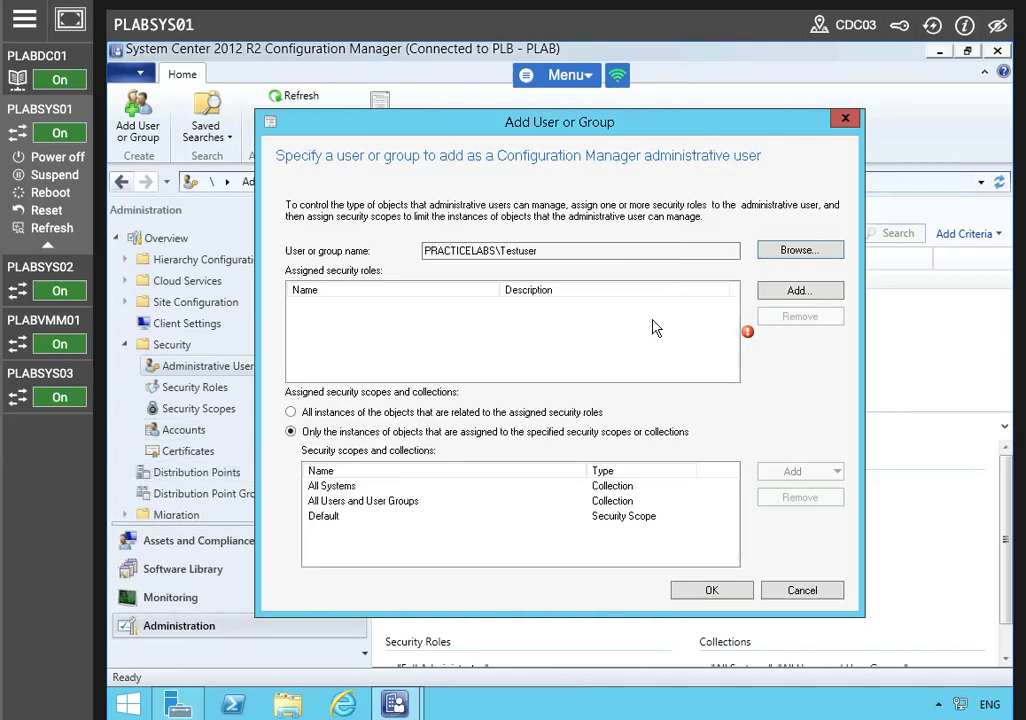
Step: Assign the Full Administrator security role to the new Testuser account and finish adding it as an administrative user
left_click(756, 298)
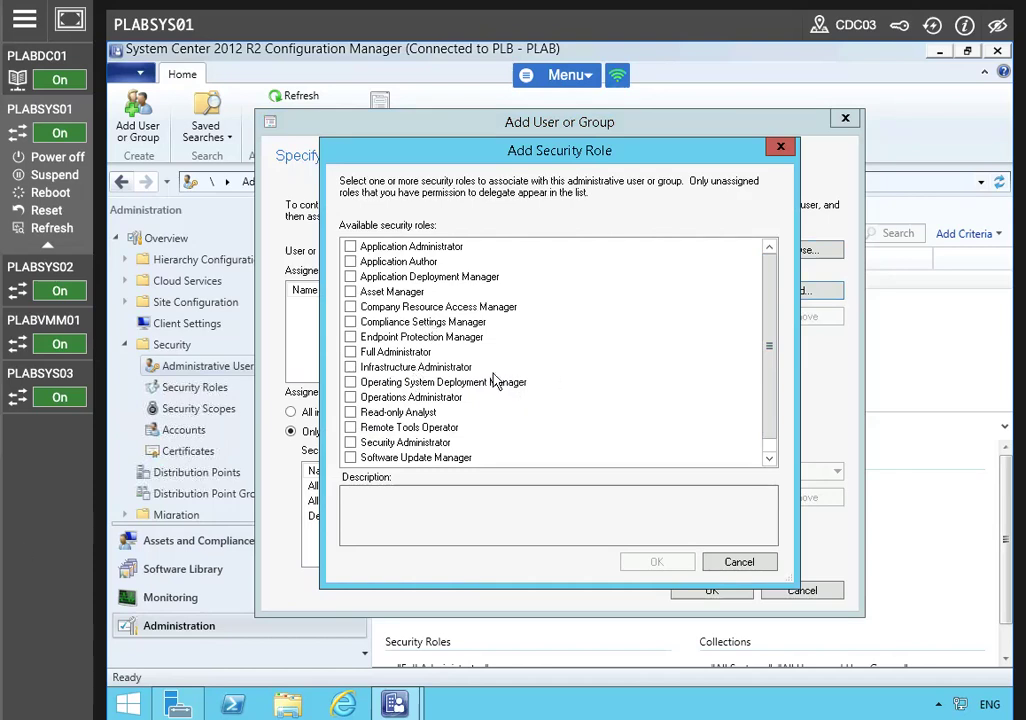
left_click(356, 352)
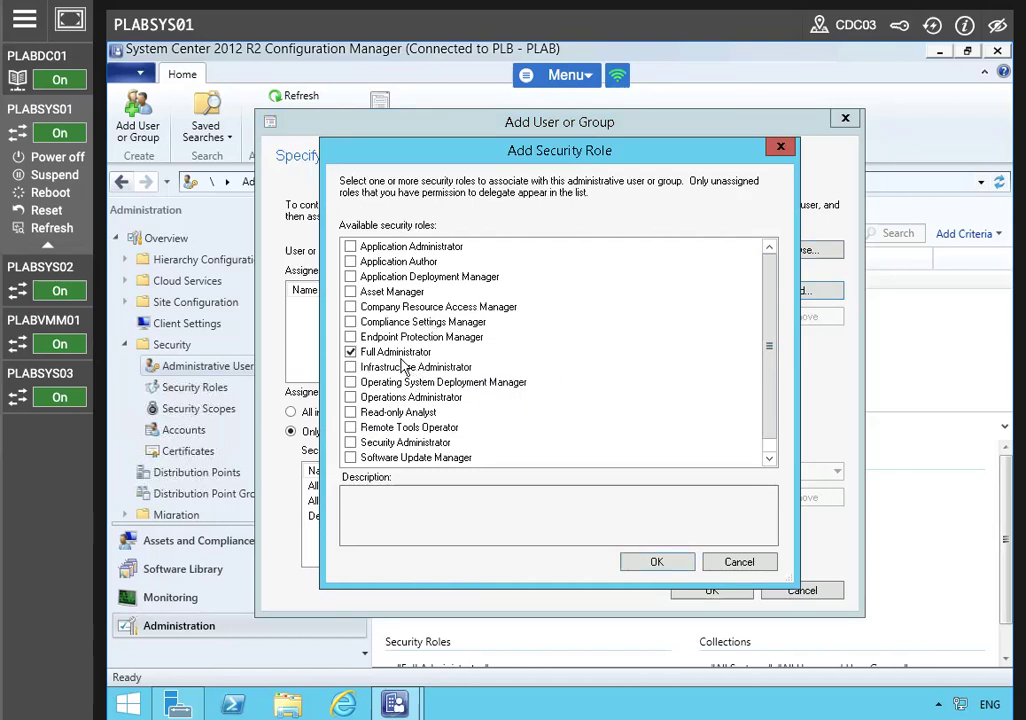
left_click(650, 564)
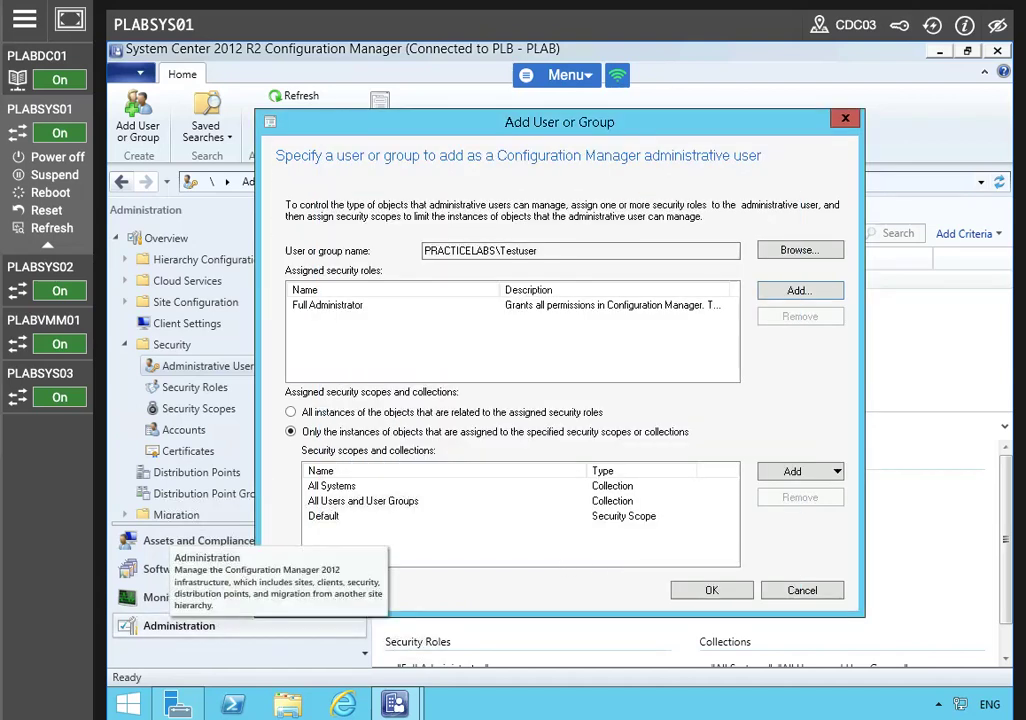
left_click(412, 305)
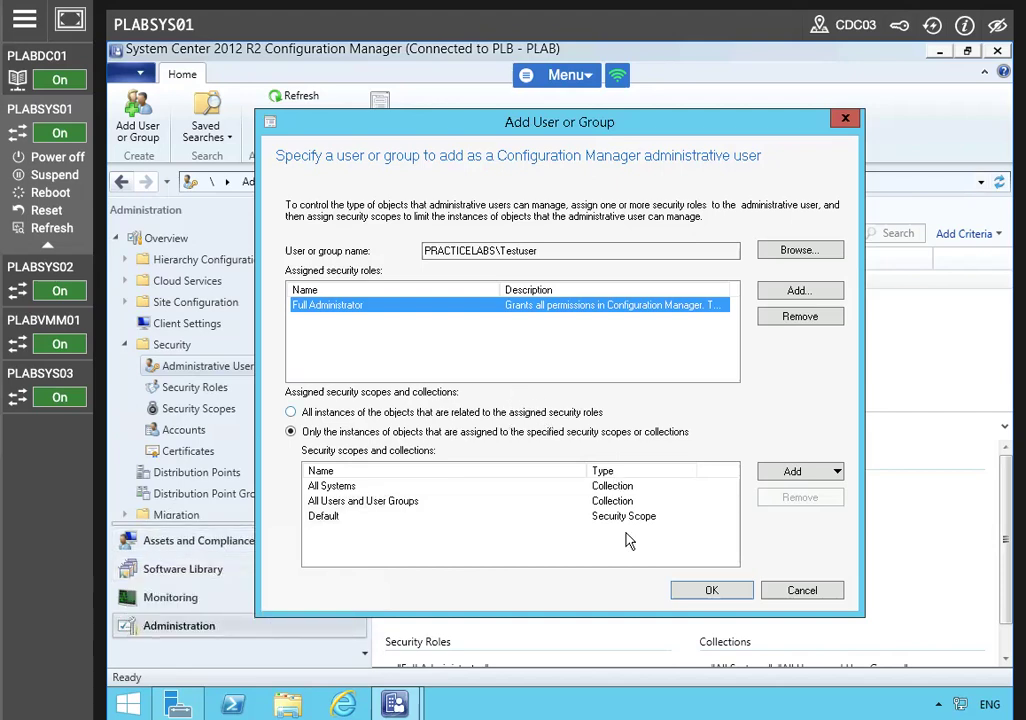
left_click(711, 590)
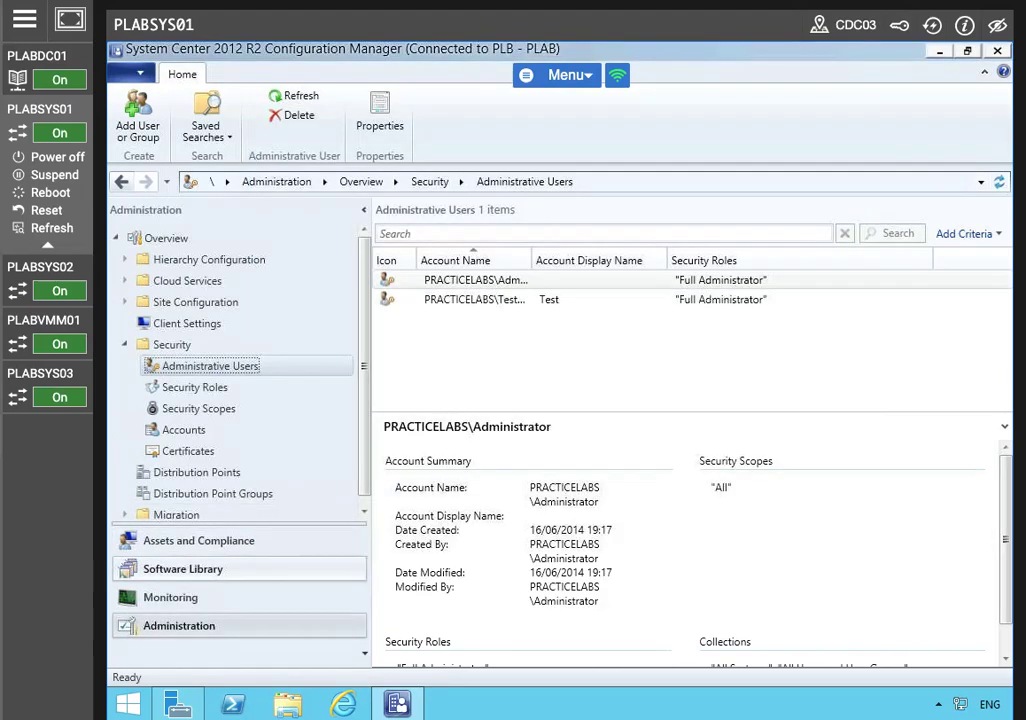
Step: Open the properties of the Testuser administrative user and show its assigned security scopes
left_click(483, 300)
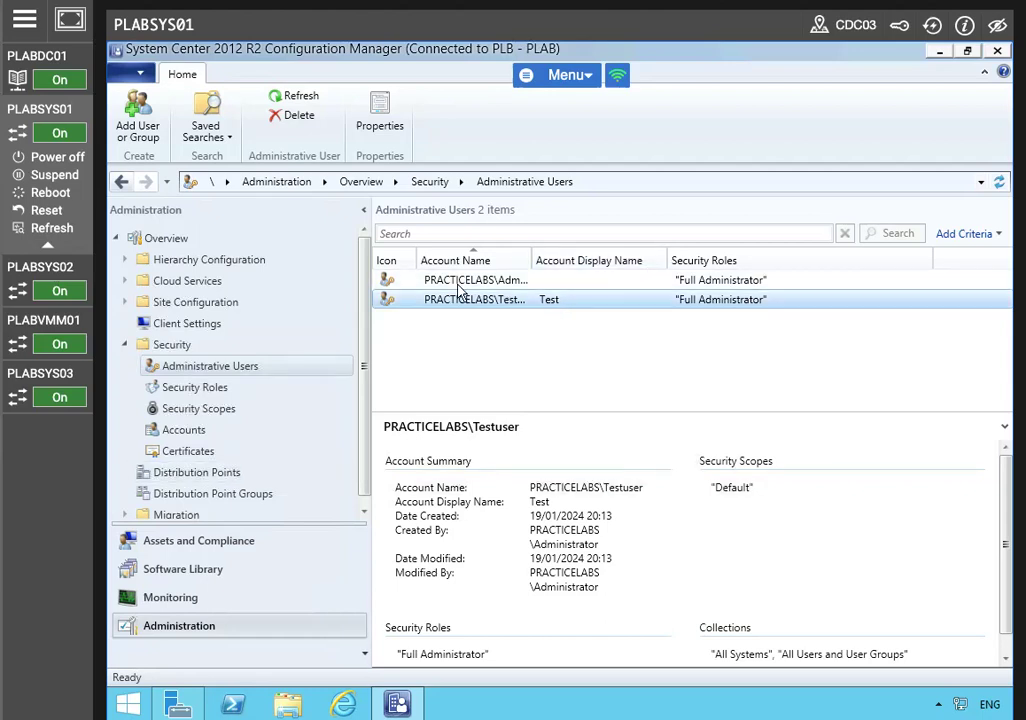
left_click(379, 112)
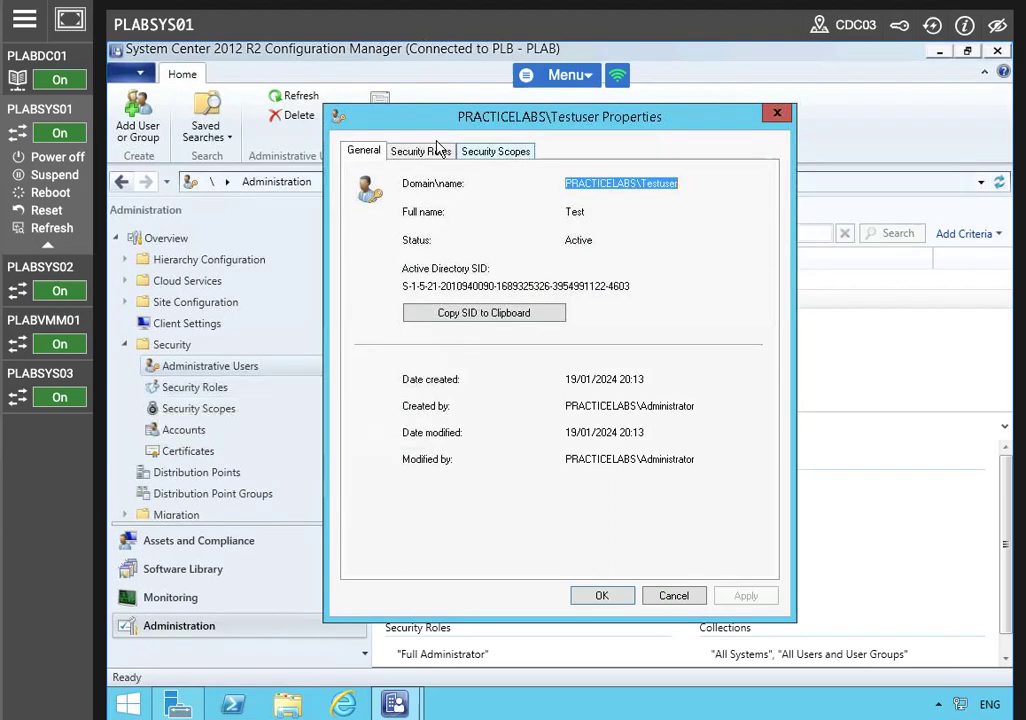
left_click(484, 154)
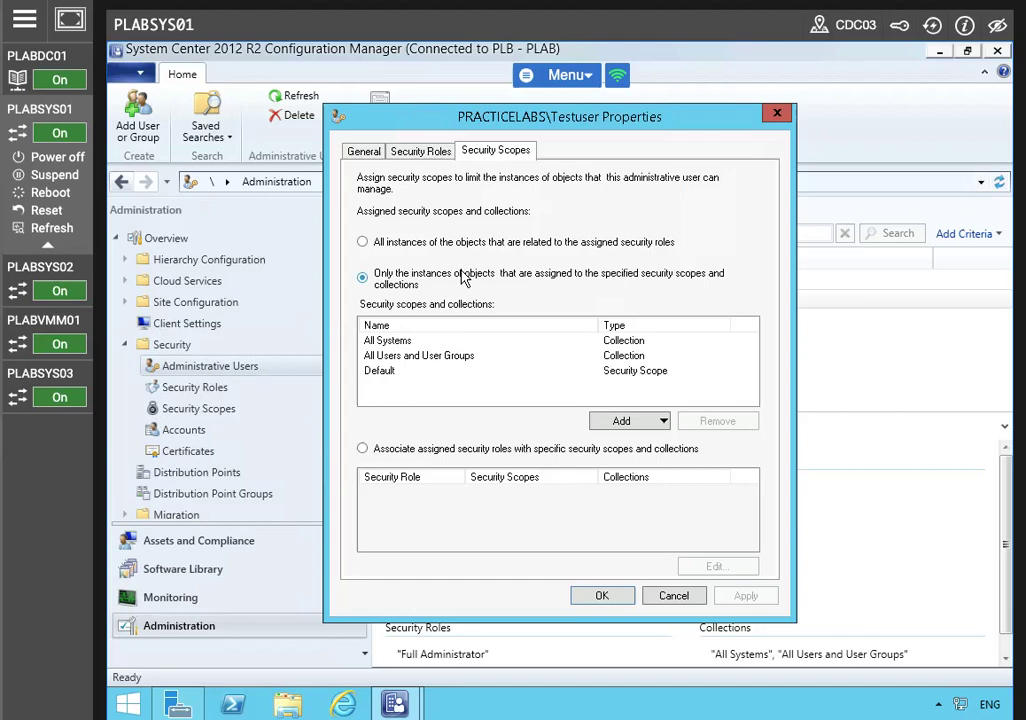
left_click(612, 427)
left_click(655, 446)
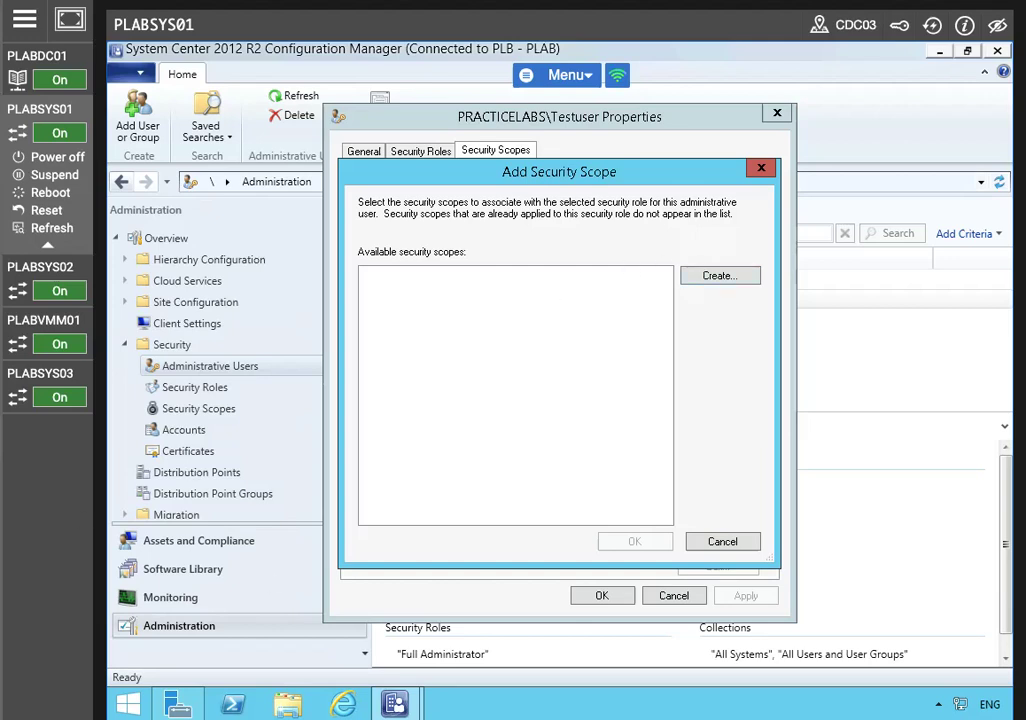
left_click(720, 542)
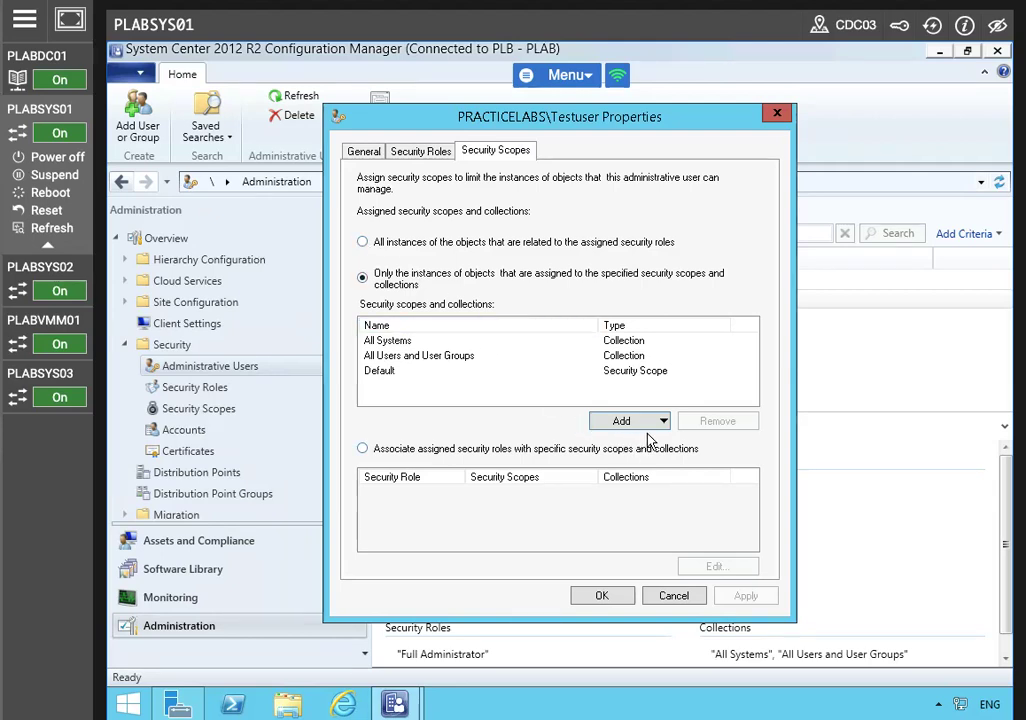
Step: Add all security scopes to Testuser, apply and close its properties, and reselect the account in the administrative users list
left_click(453, 341)
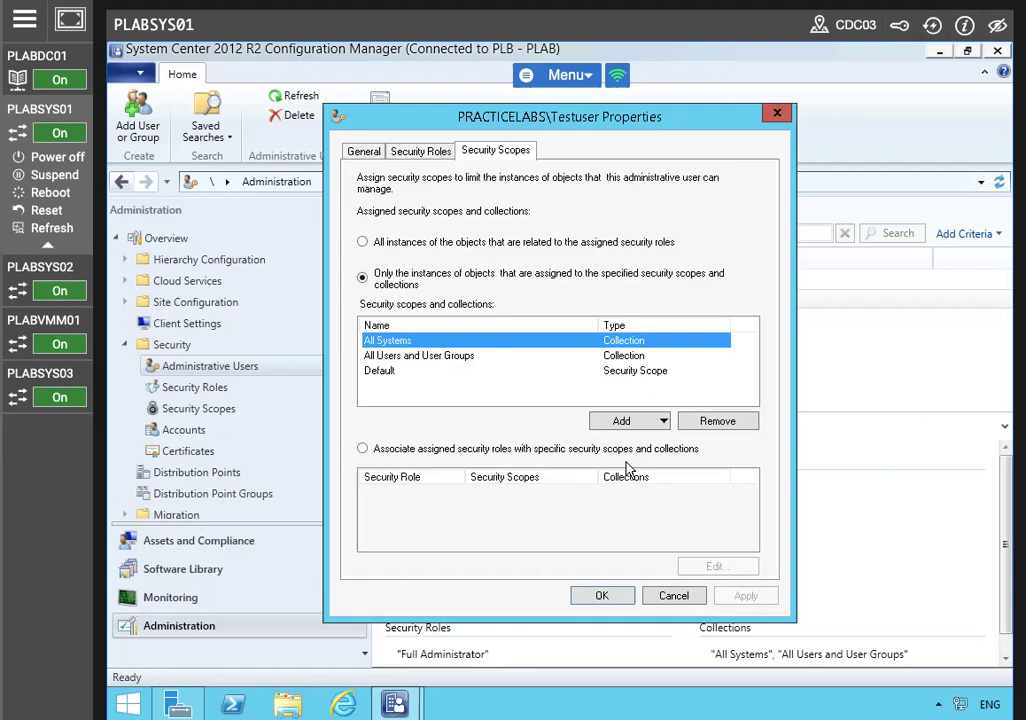
left_click(663, 421)
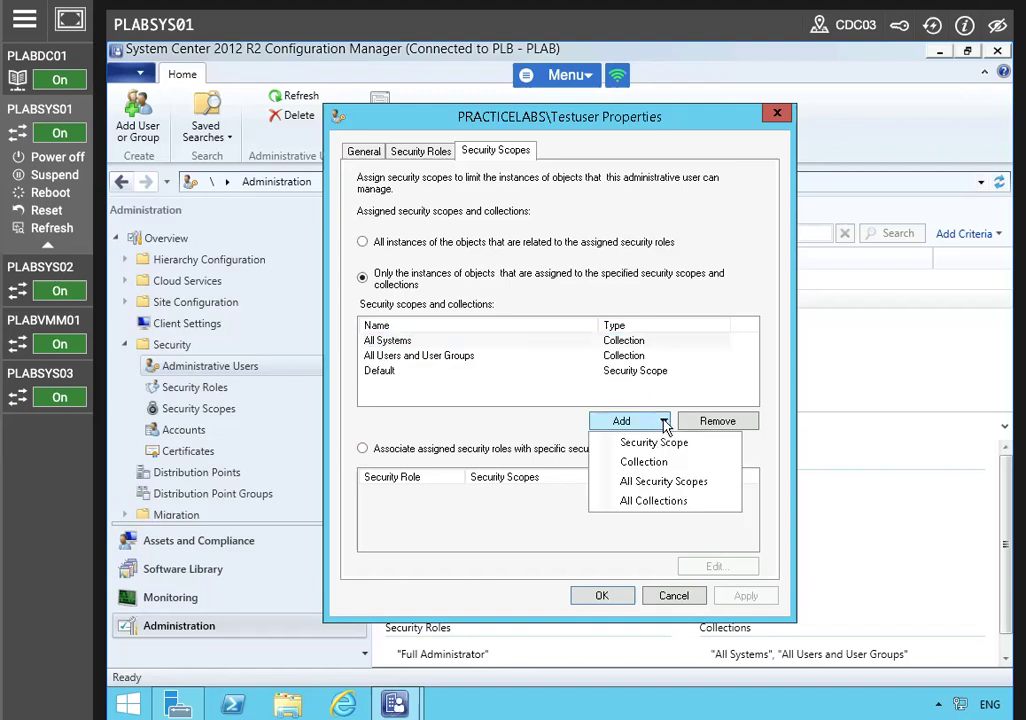
left_click(652, 484)
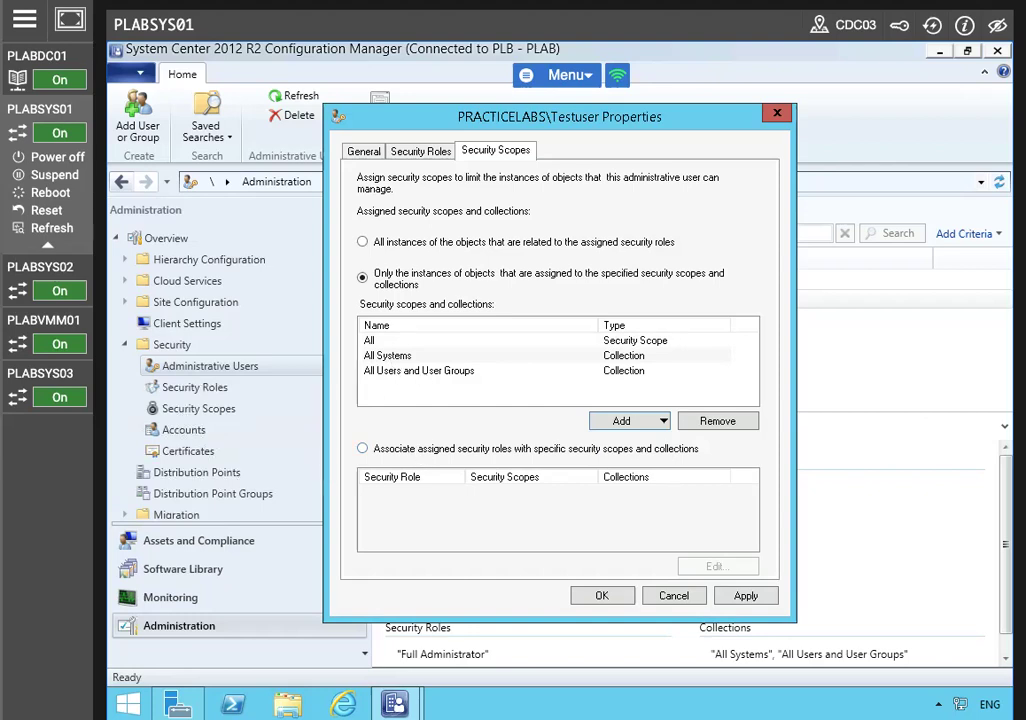
left_click(746, 595)
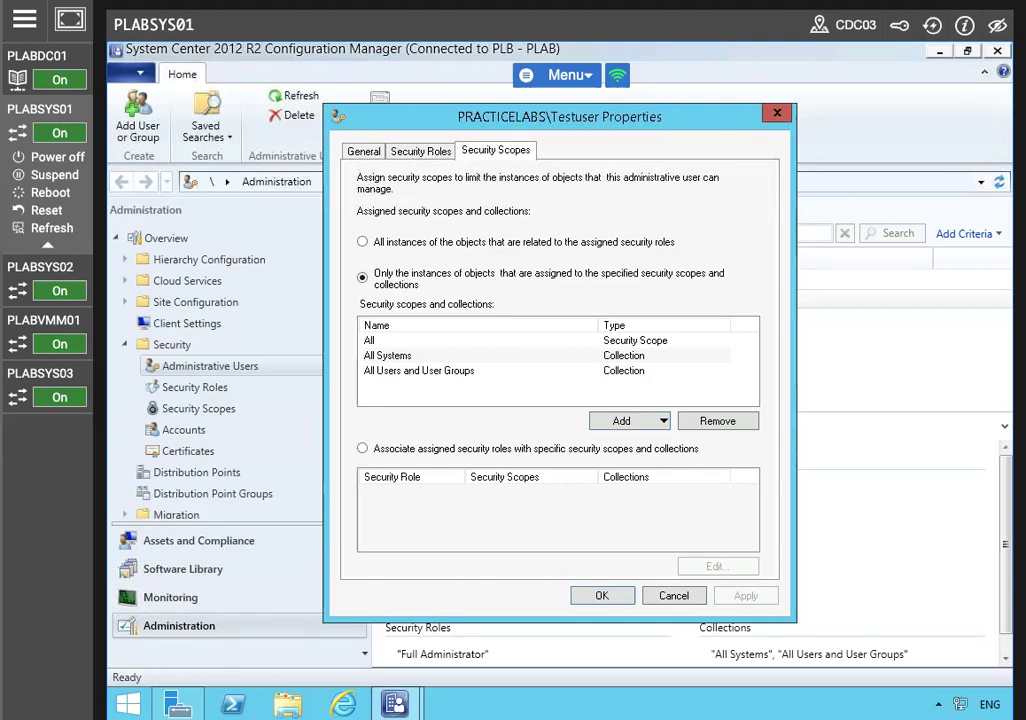
left_click(617, 596)
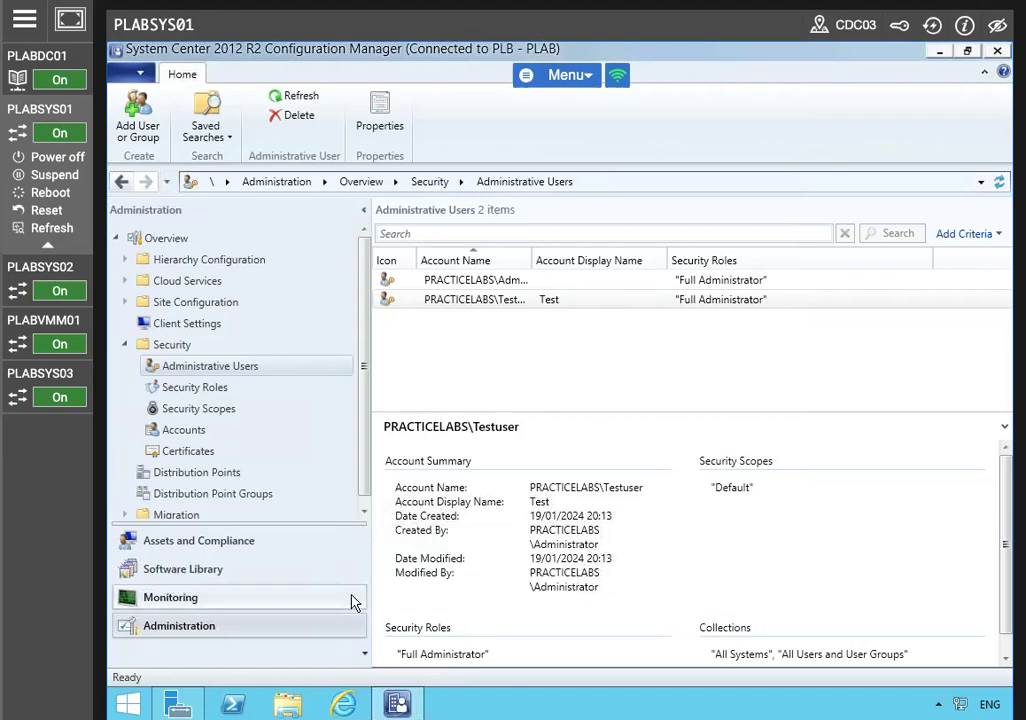
left_click(500, 303)
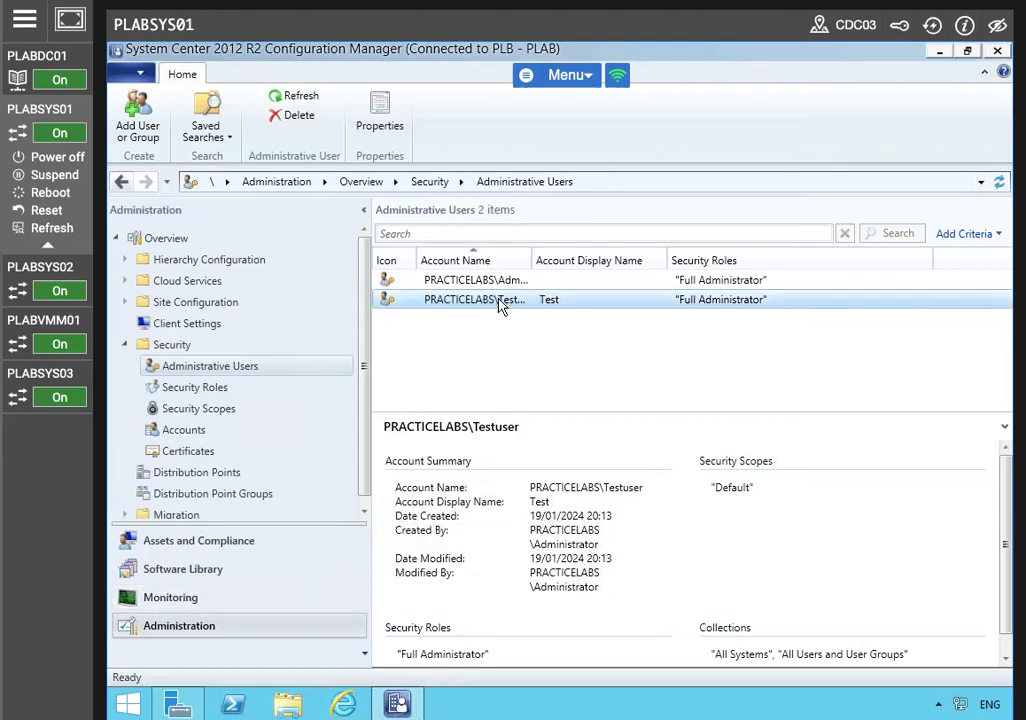